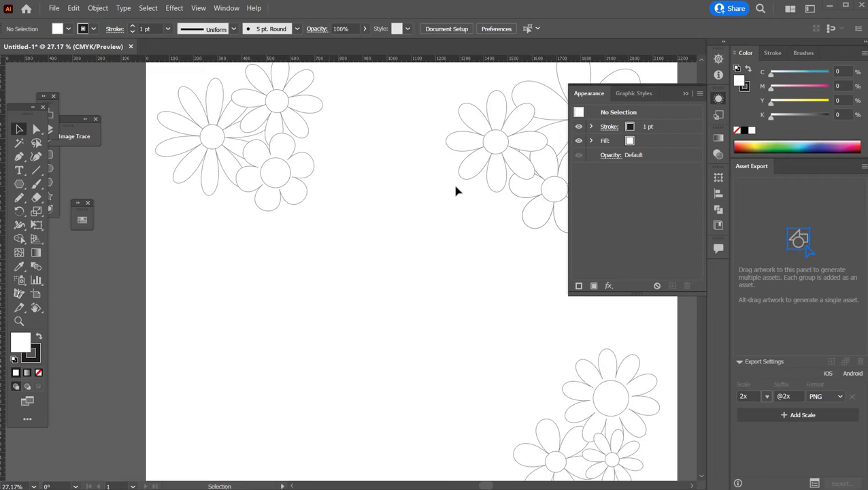
Pick the Polygon Tool from the basic shape tools flyout
{"action": "left_click", "coordinate": [19, 187]}
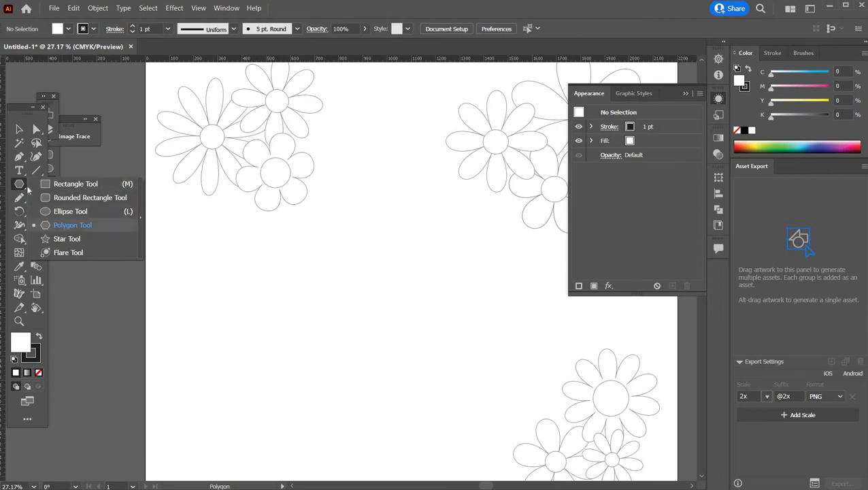
{"action": "left_click", "coordinate": [59, 226]}
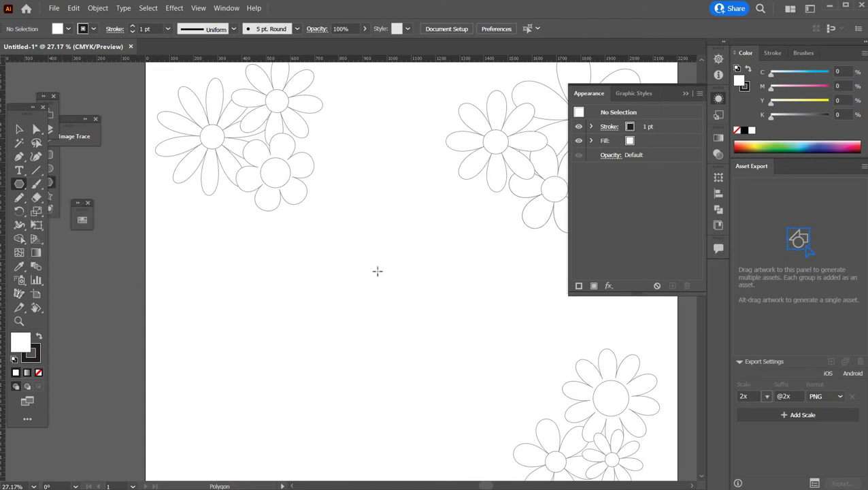
Create a six-sided polygon with a 216 px radius and move it to the artboard's left
{"action": "left_click", "coordinate": [413, 298]}
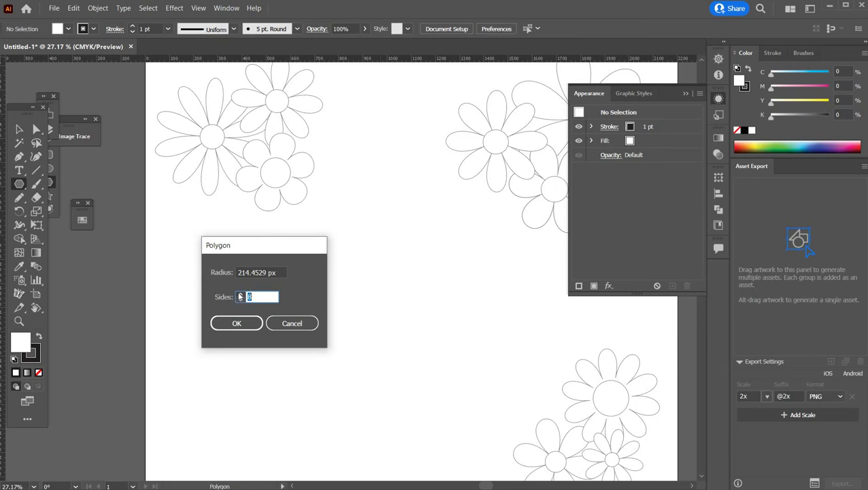
{"action": "left_click", "coordinate": [239, 300]}
{"action": "left_click_drag", "start_coordinate": [278, 273], "coordinate": [236, 275]}
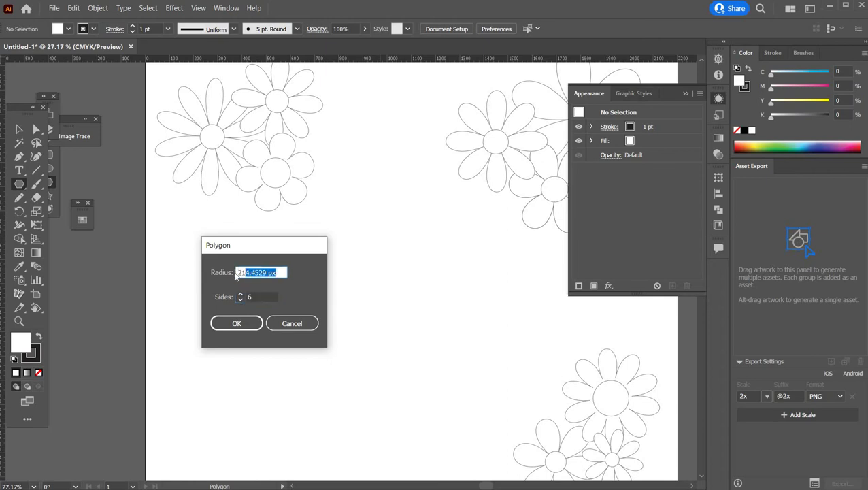
{"action": "type", "text": "2"}
{"action": "type", "text": "16"}
{"action": "key", "text": "Tab"}
{"action": "left_click", "coordinate": [236, 323]}
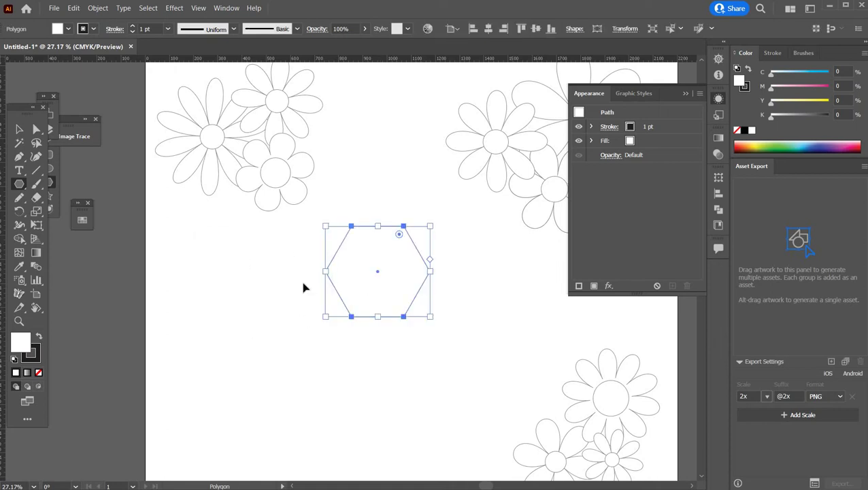
{"action": "key", "text": "v"}
{"action": "left_click_drag", "start_coordinate": [377, 290], "coordinate": [240, 316]}
{"action": "left_click", "coordinate": [19, 183]}
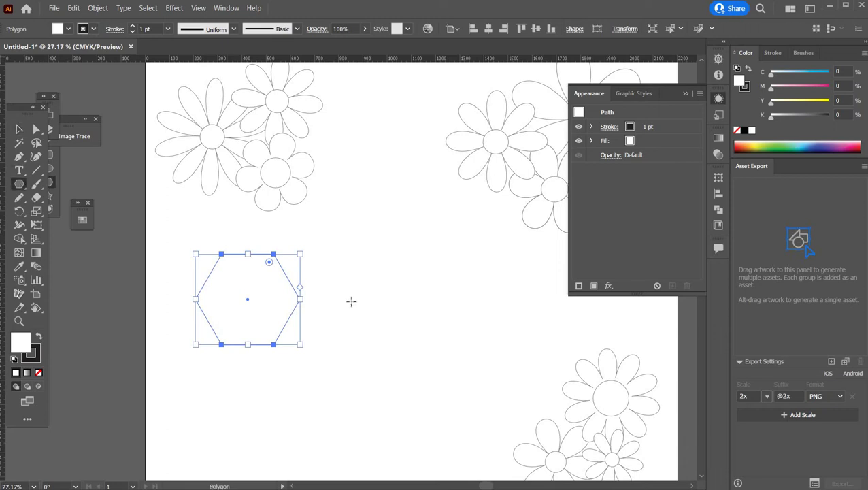
Add an eight-sided polygon and position it beside the hexagon
{"action": "left_click", "coordinate": [351, 305]}
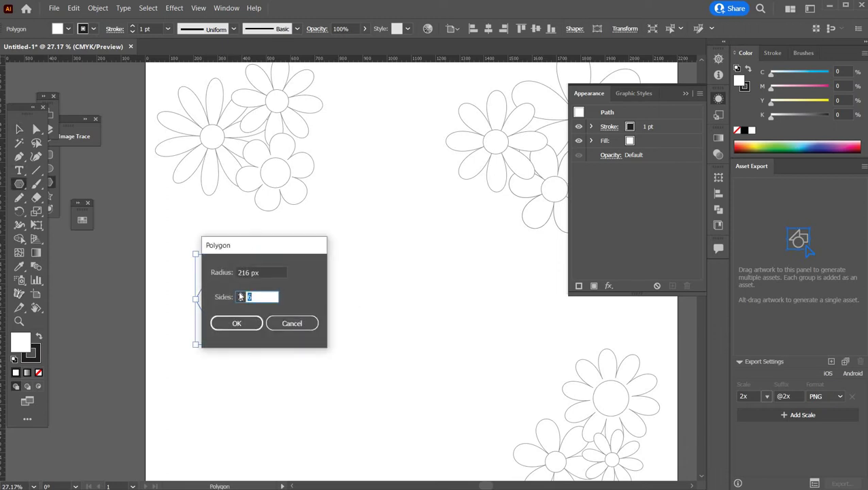
{"action": "type", "text": "8"}
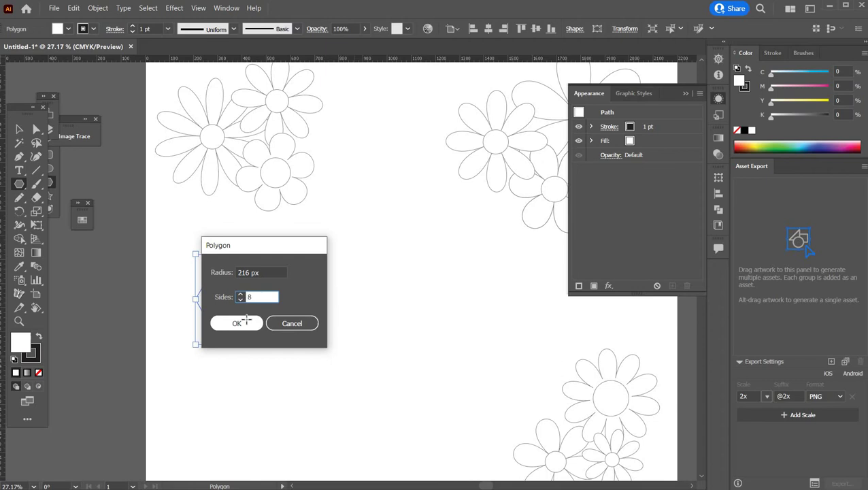
{"action": "left_click", "coordinate": [237, 323]}
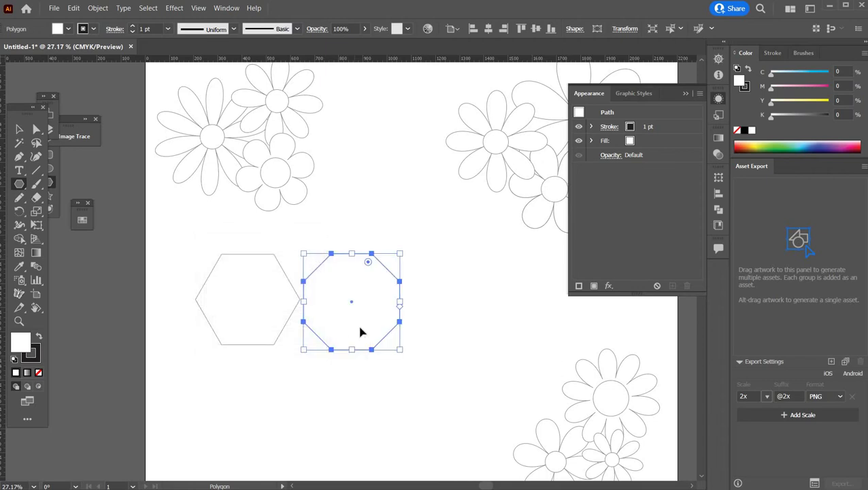
{"action": "key", "text": "v"}
{"action": "left_click_drag", "start_coordinate": [388, 286], "coordinate": [385, 287]}
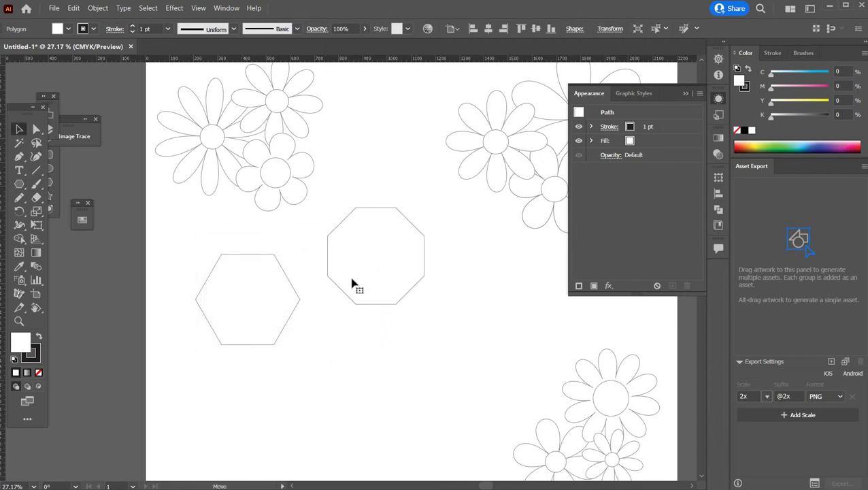
{"action": "left_click", "coordinate": [354, 284]}
Add a ten-sided polygon and move it below the others
{"action": "left_click", "coordinate": [19, 185]}
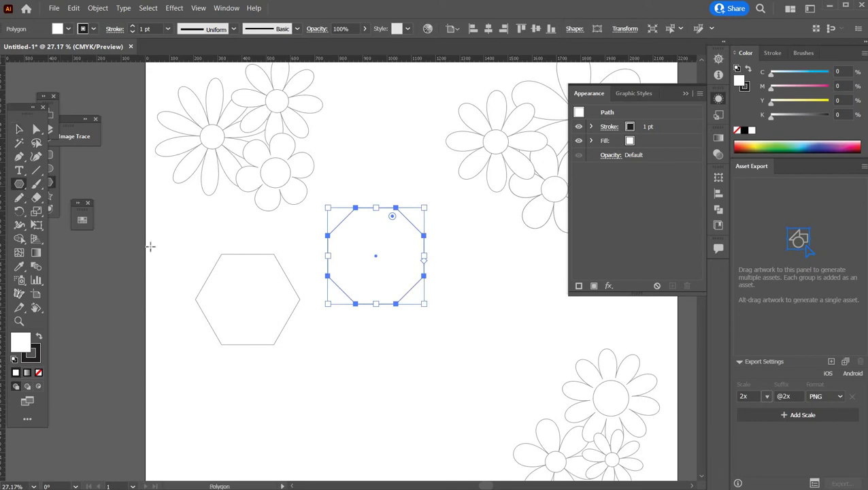
{"action": "left_click", "coordinate": [361, 361]}
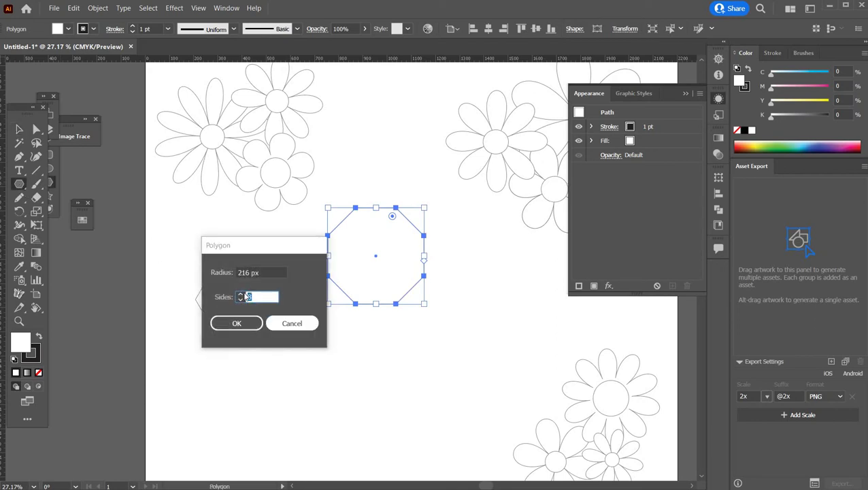
{"action": "type", "text": "10"}
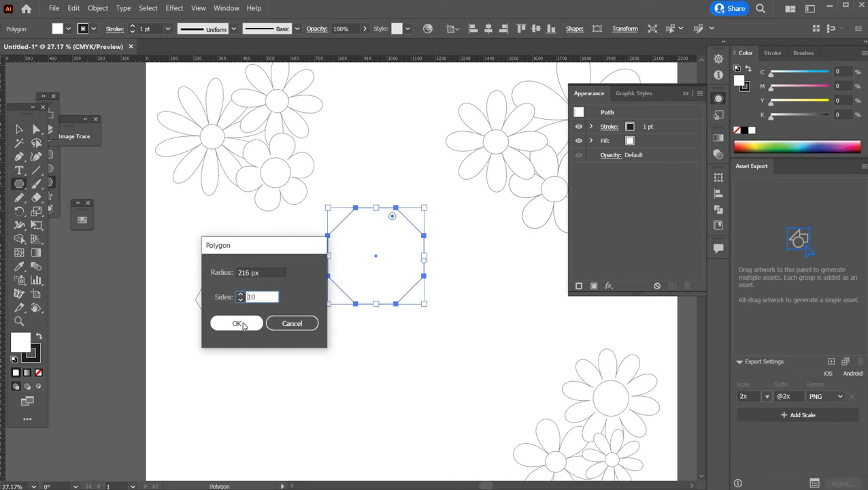
{"action": "left_click", "coordinate": [237, 323]}
{"action": "key", "text": "v"}
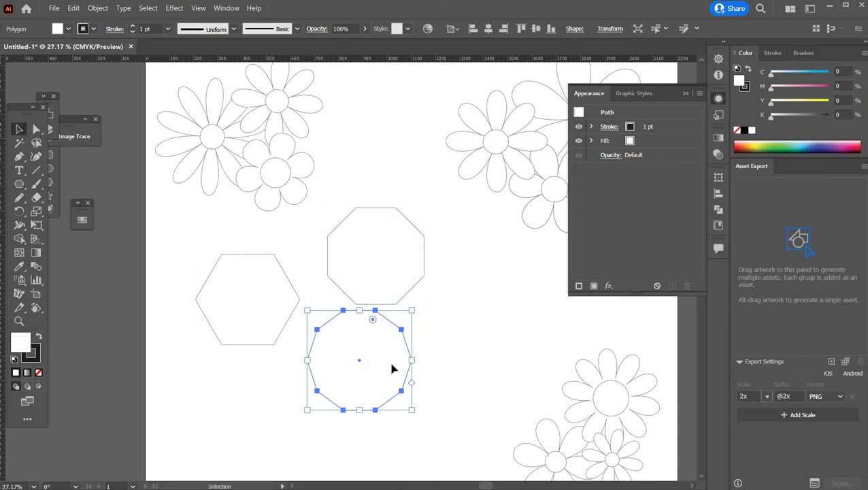
{"action": "left_click_drag", "start_coordinate": [363, 363], "coordinate": [382, 390]}
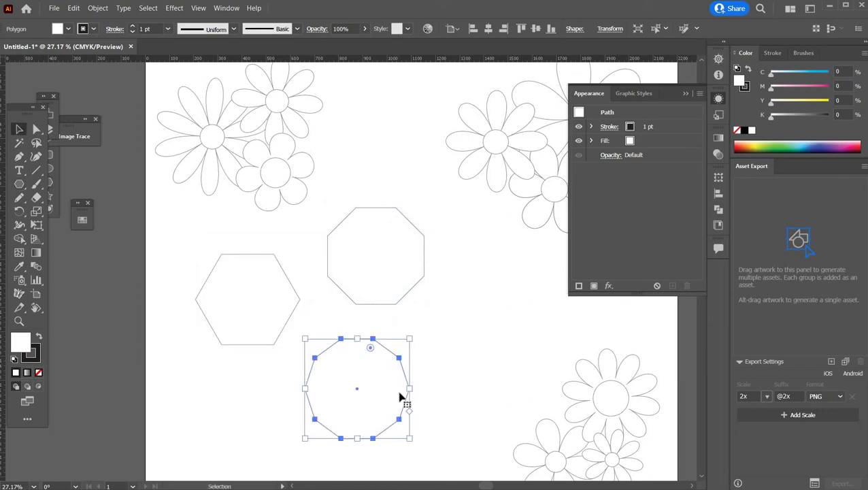
Apply a 65% Pucker & Bloat to the hexagon, making a six-petal flower
{"action": "left_click", "coordinate": [284, 306]}
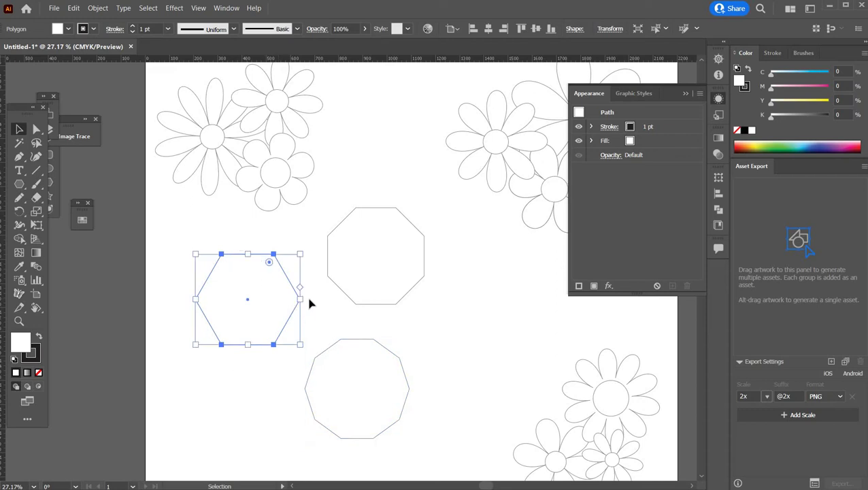
{"action": "left_click", "coordinate": [174, 9]}
{"action": "mouse_move", "coordinate": [208, 110]}
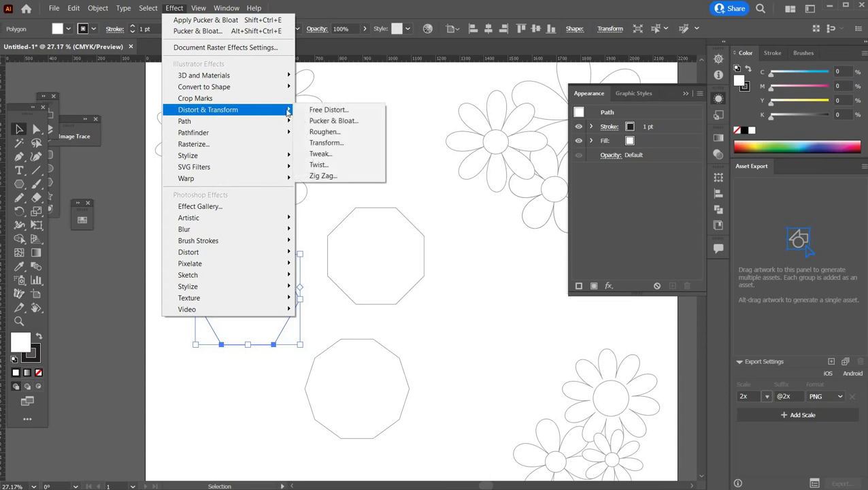
{"action": "left_click", "coordinate": [320, 121]}
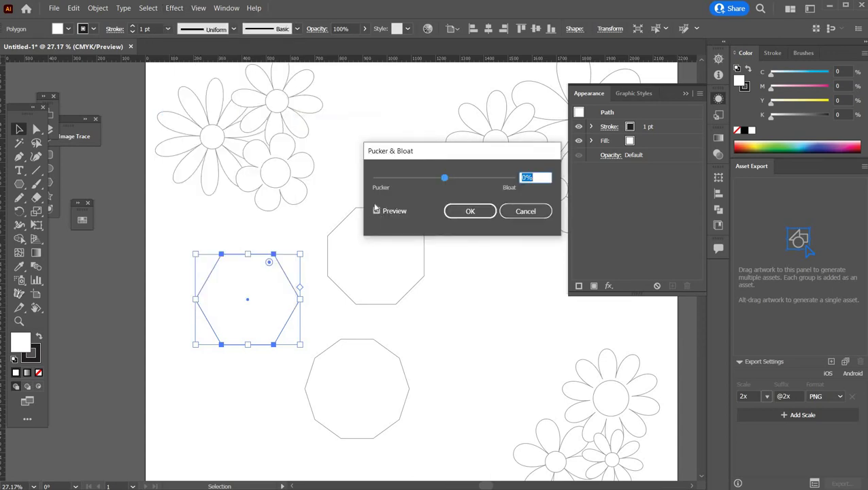
{"action": "left_click", "coordinate": [376, 211]}
{"action": "left_click_drag", "start_coordinate": [446, 179], "coordinate": [466, 183]}
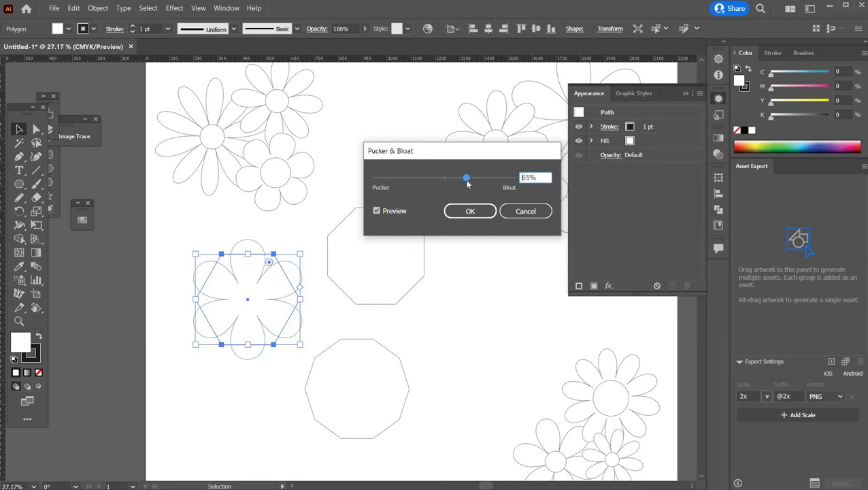
{"action": "left_click", "coordinate": [470, 210]}
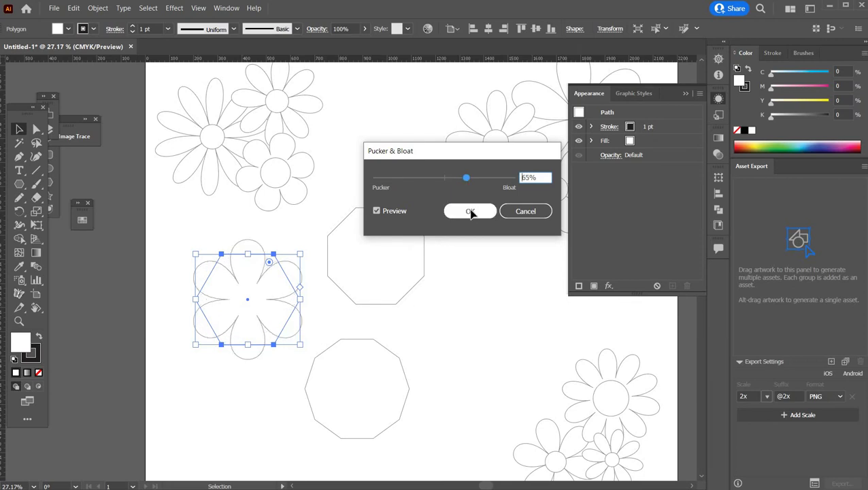
{"action": "left_click", "coordinate": [385, 285]}
Bloat the octagon into an eight-petal flower at about 67%
{"action": "left_click", "coordinate": [170, 9]}
{"action": "mouse_move", "coordinate": [207, 109]}
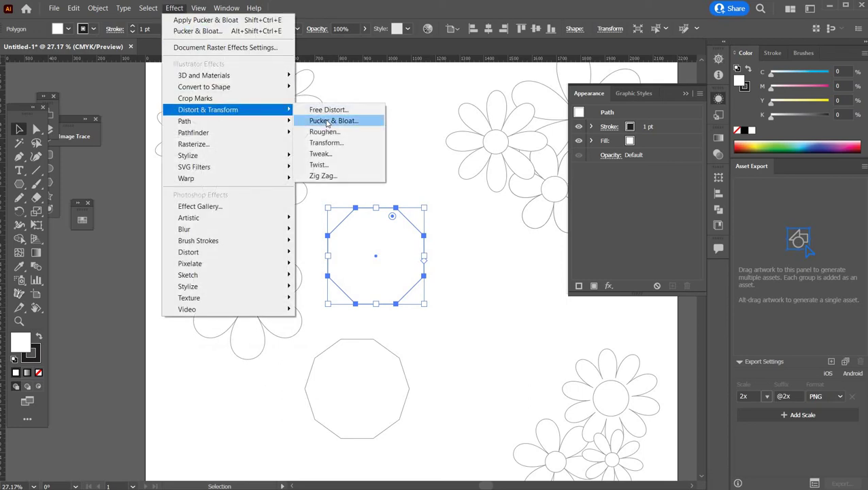
{"action": "key", "text": "Return"}
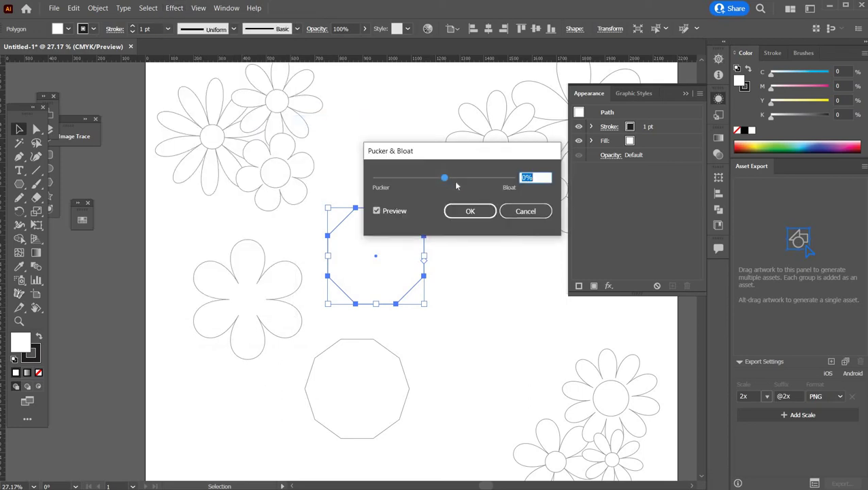
{"action": "left_click_drag", "start_coordinate": [455, 182], "coordinate": [469, 183]}
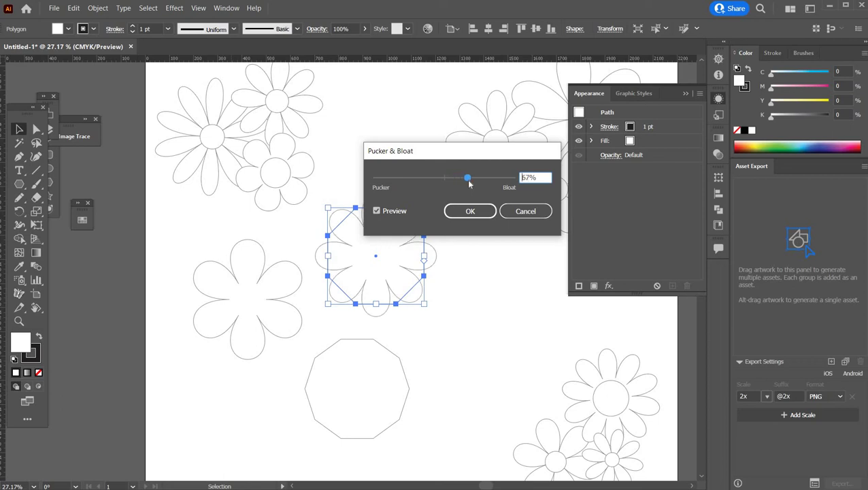
{"action": "left_click", "coordinate": [470, 211]}
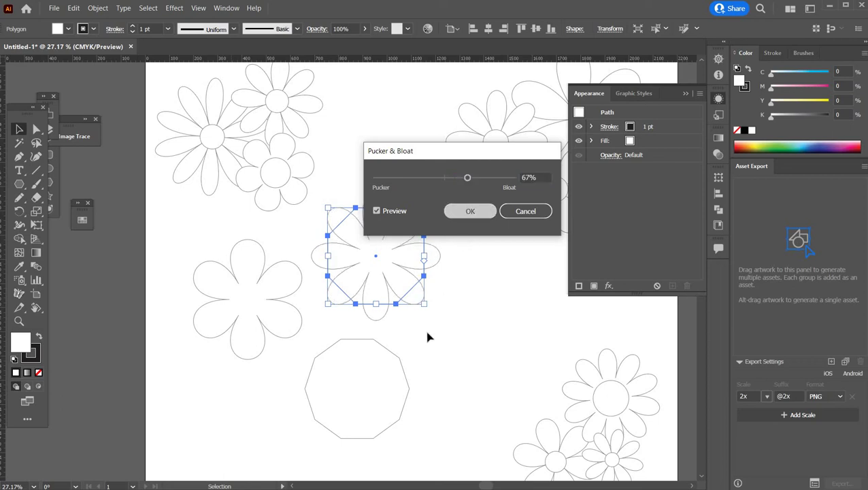
Bloat the ten-sided polygon into a ten-petal flower at 104%
{"action": "left_click", "coordinate": [375, 382]}
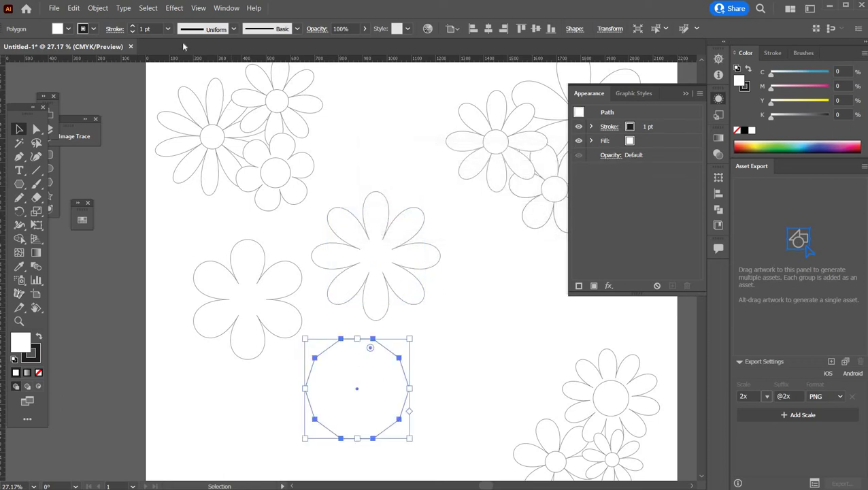
{"action": "left_click", "coordinate": [175, 7]}
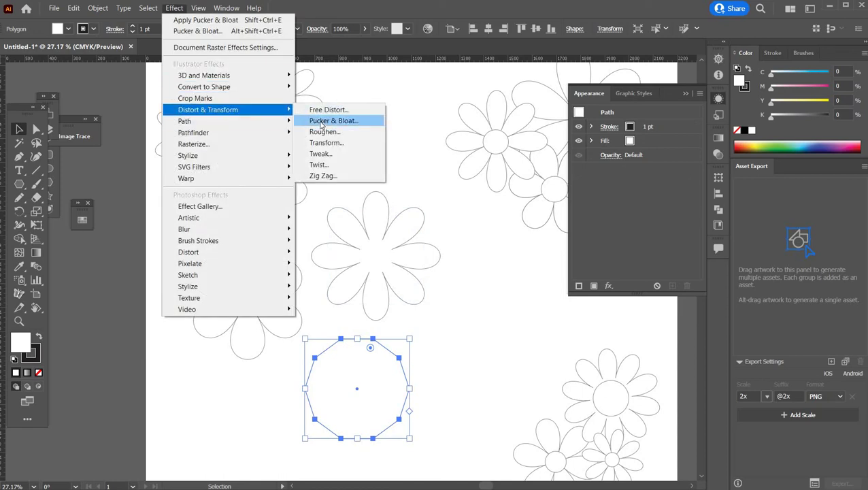
{"action": "left_click", "coordinate": [324, 123]}
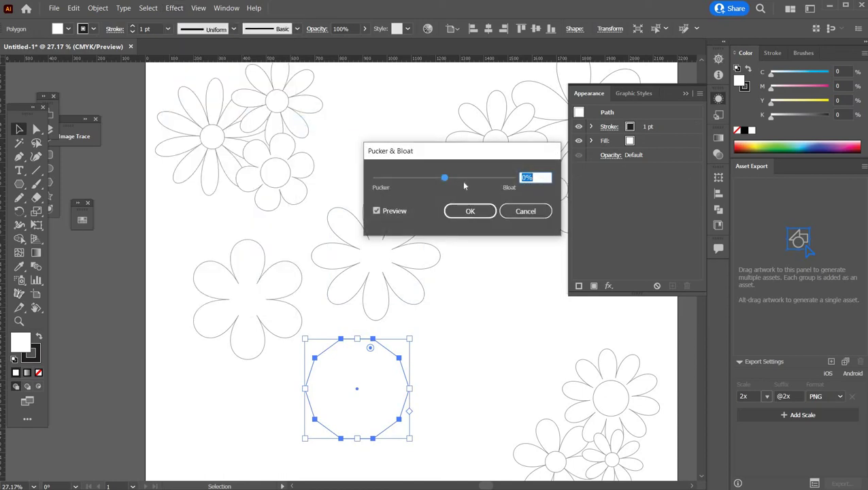
{"action": "left_click_drag", "start_coordinate": [459, 178], "coordinate": [491, 177]}
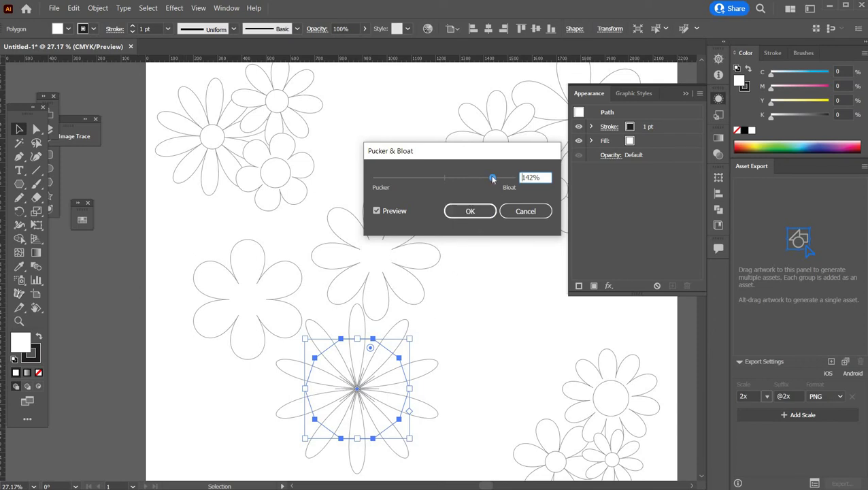
{"action": "left_click_drag", "start_coordinate": [492, 177], "coordinate": [484, 177]}
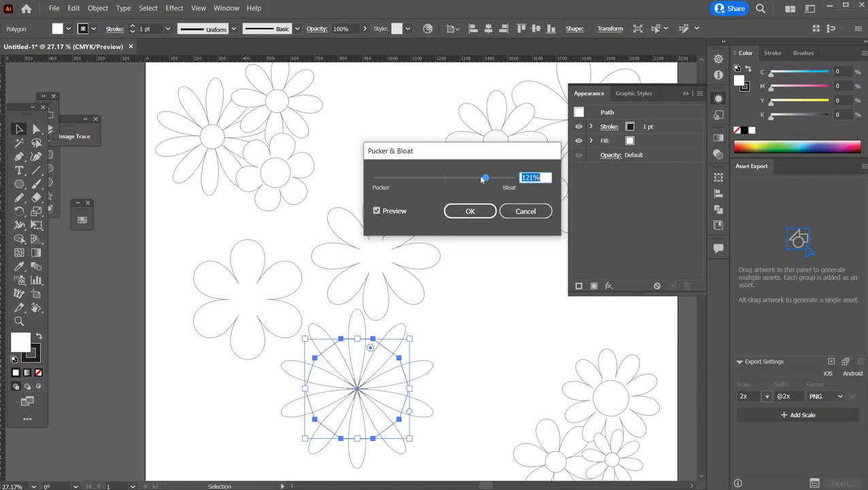
{"action": "left_click", "coordinate": [481, 178]}
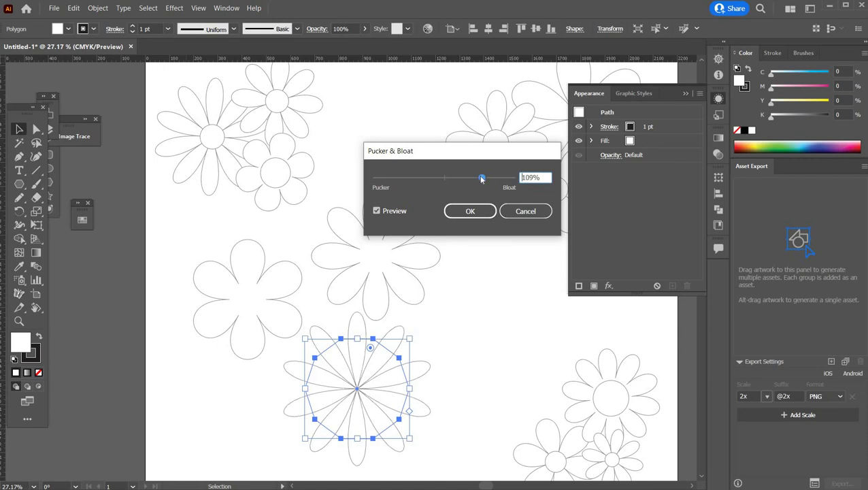
{"action": "left_click_drag", "start_coordinate": [481, 178], "coordinate": [479, 178]}
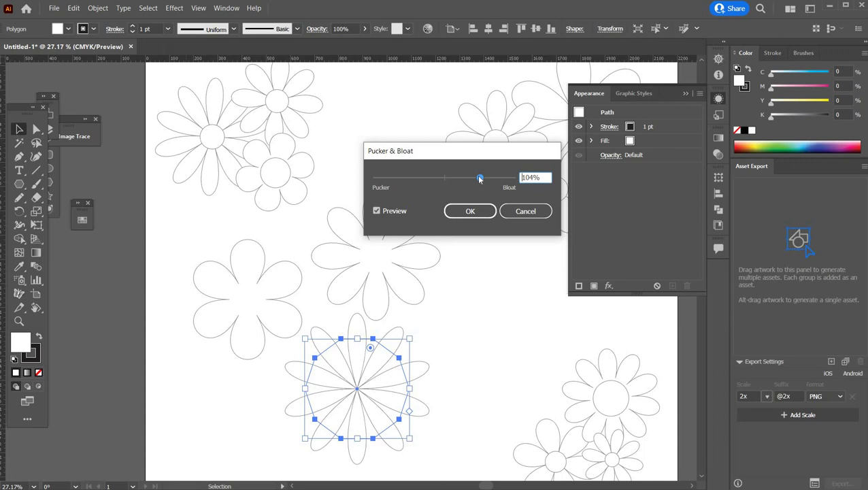
{"action": "left_click", "coordinate": [470, 211]}
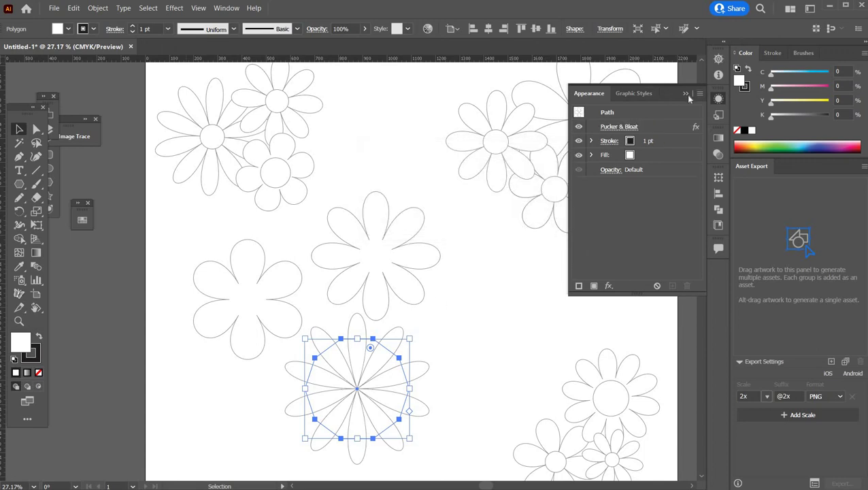
Nudge the bottom flower, then show the Appearance panel for the middle eight-petal flower
{"action": "left_click", "coordinate": [410, 404]}
{"action": "left_click_drag", "start_coordinate": [368, 388], "coordinate": [333, 401]}
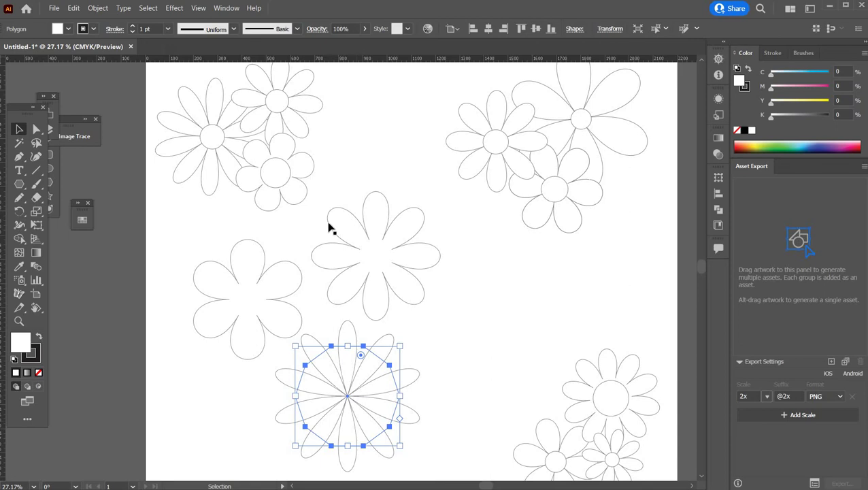
{"action": "left_click", "coordinate": [227, 8]}
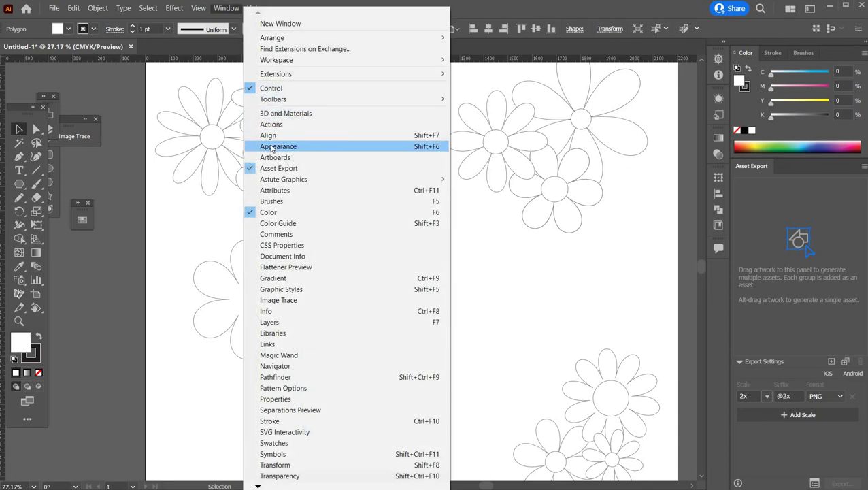
{"action": "left_click", "coordinate": [297, 147]}
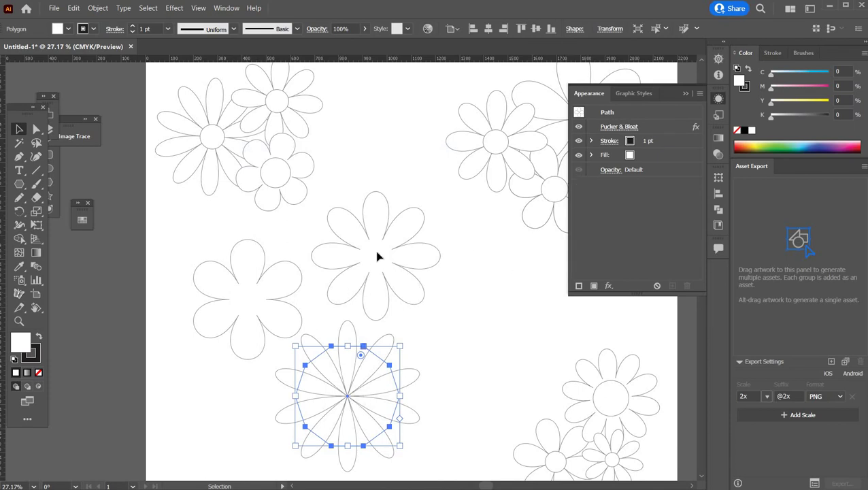
{"action": "left_click", "coordinate": [400, 246]}
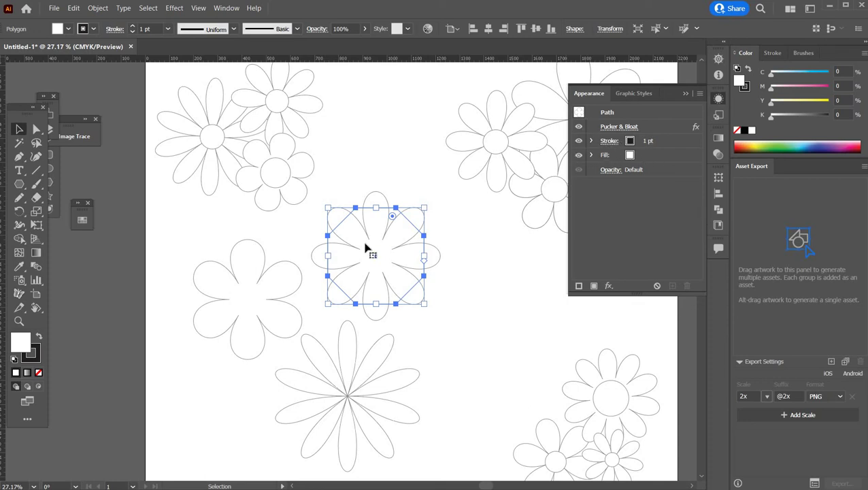
Set the middle flower's bloat to 66%, undoing an accidental removal of the effect
{"action": "left_click", "coordinate": [619, 127]}
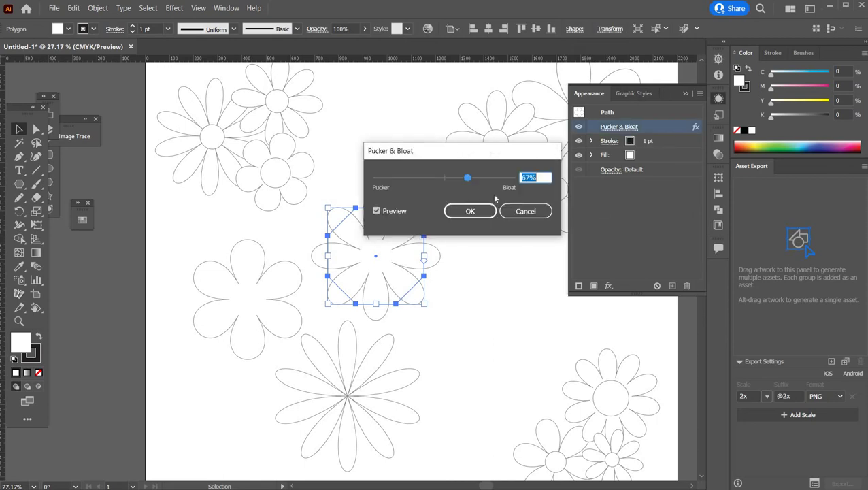
{"action": "left_click_drag", "start_coordinate": [464, 178], "coordinate": [470, 180]}
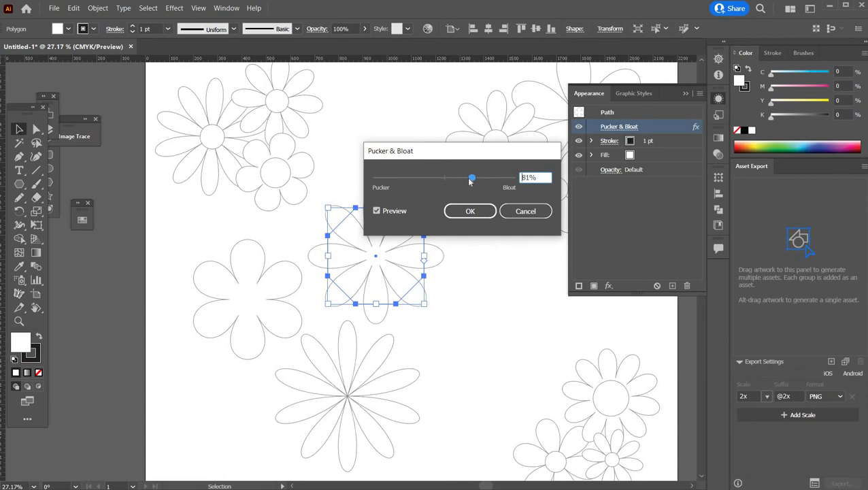
{"action": "left_click_drag", "start_coordinate": [469, 181], "coordinate": [465, 181]}
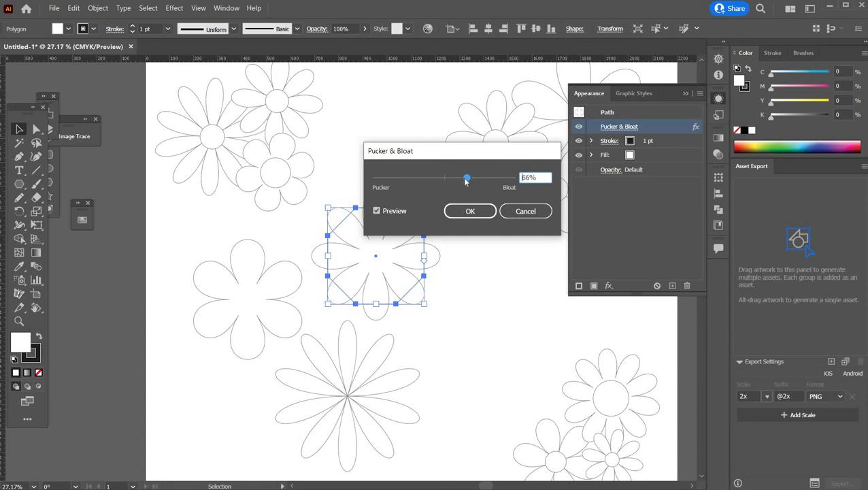
{"action": "left_click", "coordinate": [470, 211]}
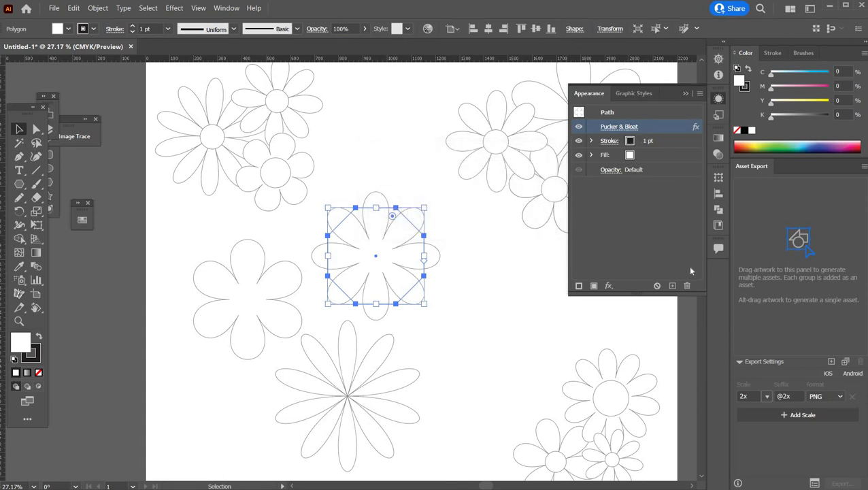
{"action": "left_click", "coordinate": [687, 287]}
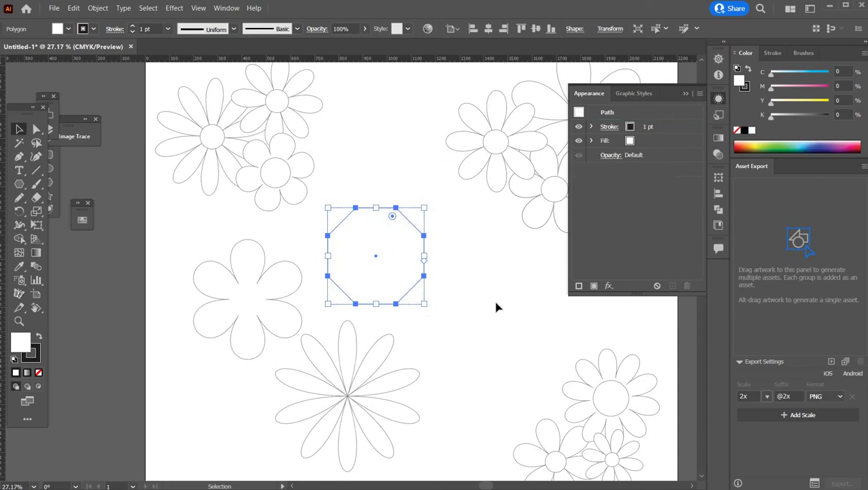
{"action": "key", "text": "a"}
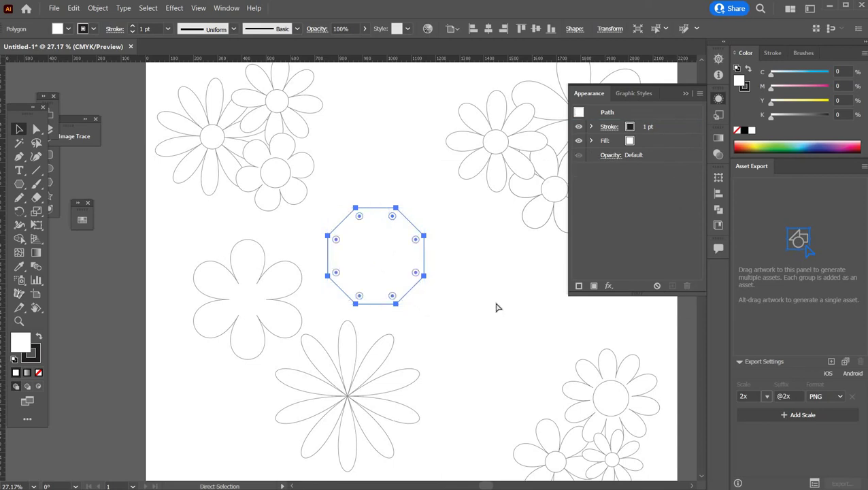
{"action": "key", "text": "ctrl+z"}
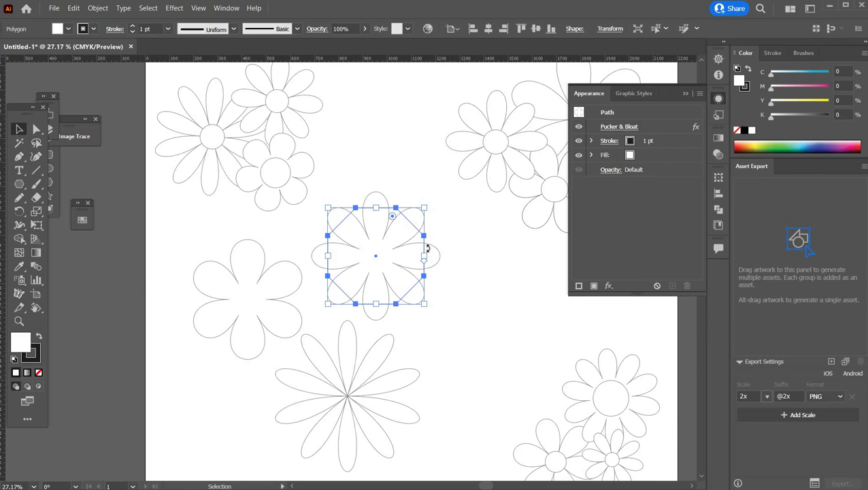
Expand the middle flower's appearance into editable paths and nudge it slightly up
{"action": "left_click_drag", "start_coordinate": [392, 266], "coordinate": [397, 268]}
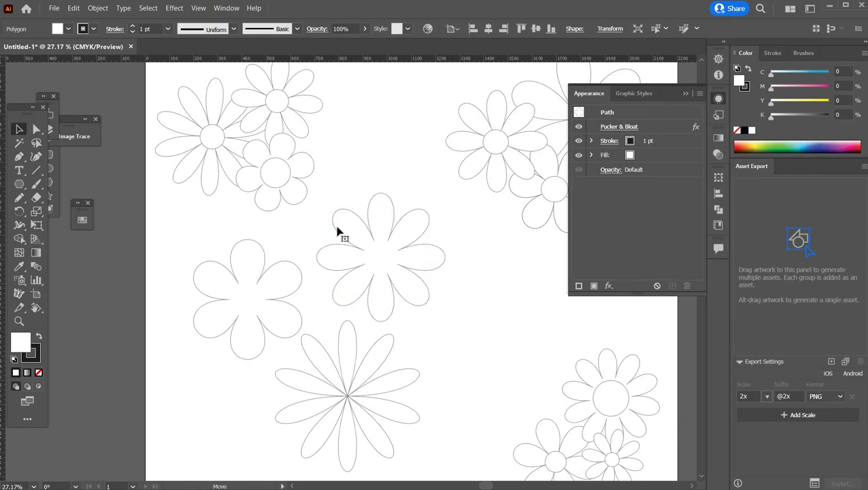
{"action": "left_click", "coordinate": [97, 8]}
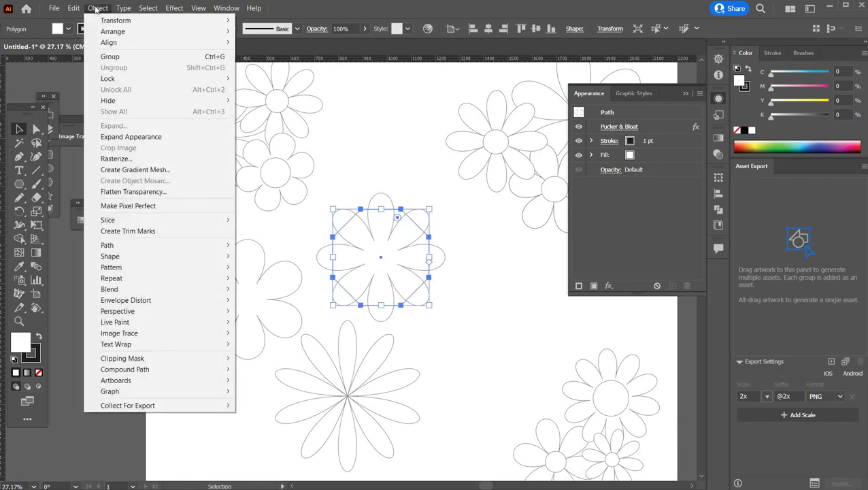
{"action": "left_click", "coordinate": [140, 137]}
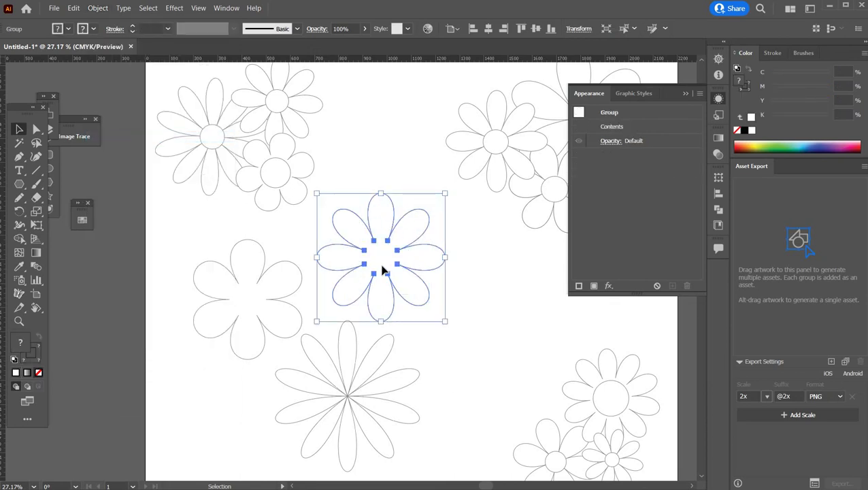
{"action": "left_click_drag", "start_coordinate": [395, 265], "coordinate": [395, 256]}
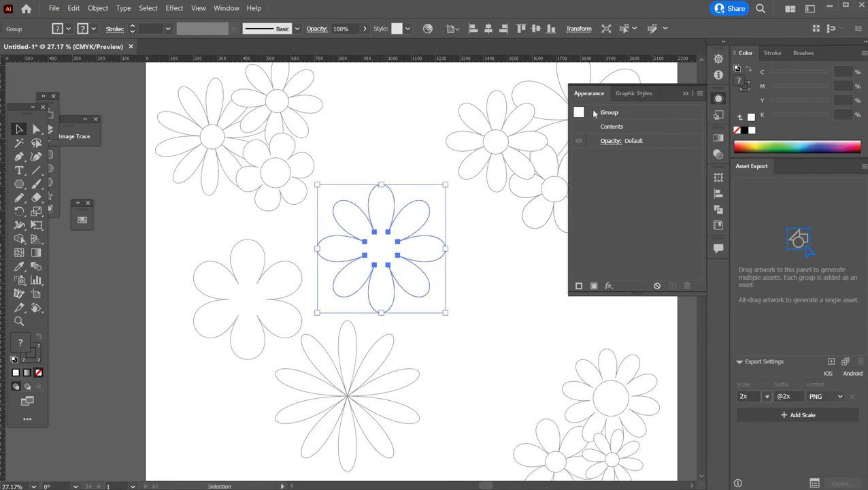
Ungroup the expanded middle flower and select its path
{"action": "key", "text": "ctrl+shift+g"}
{"action": "left_click", "coordinate": [393, 258]}
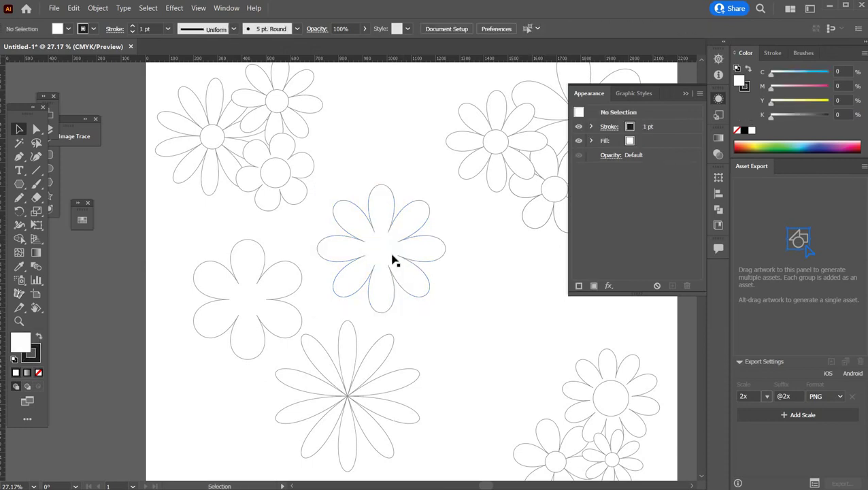
{"action": "left_click", "coordinate": [389, 253]}
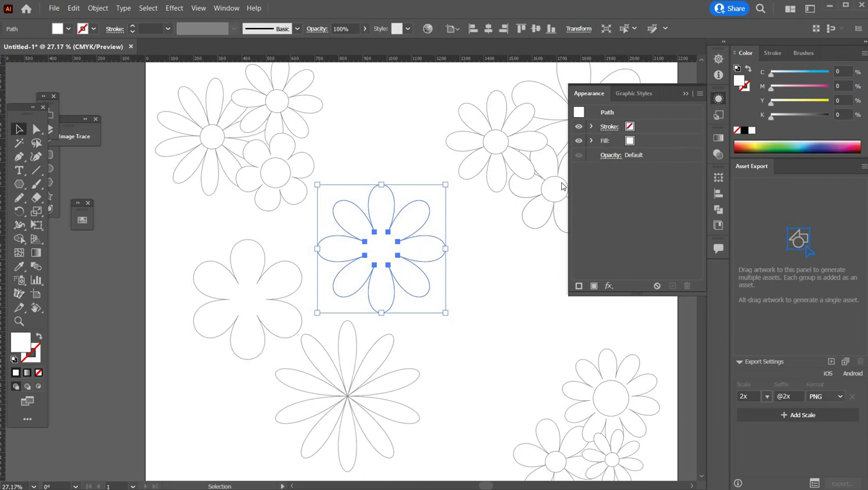
{"action": "left_click", "coordinate": [406, 246]}
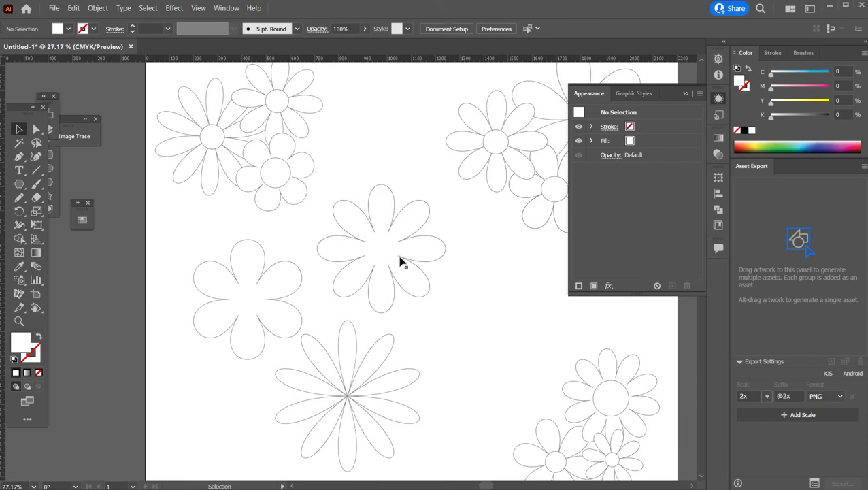
{"action": "left_click", "coordinate": [401, 261]}
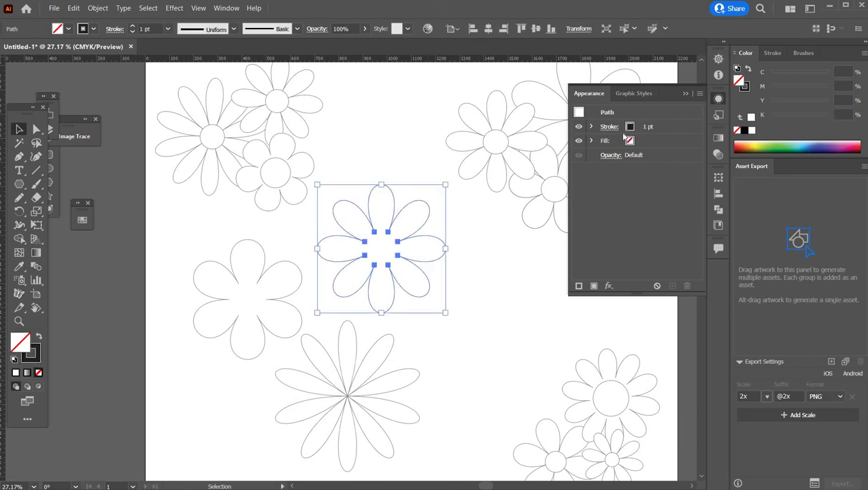
Fill the middle flower white, keeping its 1 pt black stroke
{"action": "left_click", "coordinate": [15, 374]}
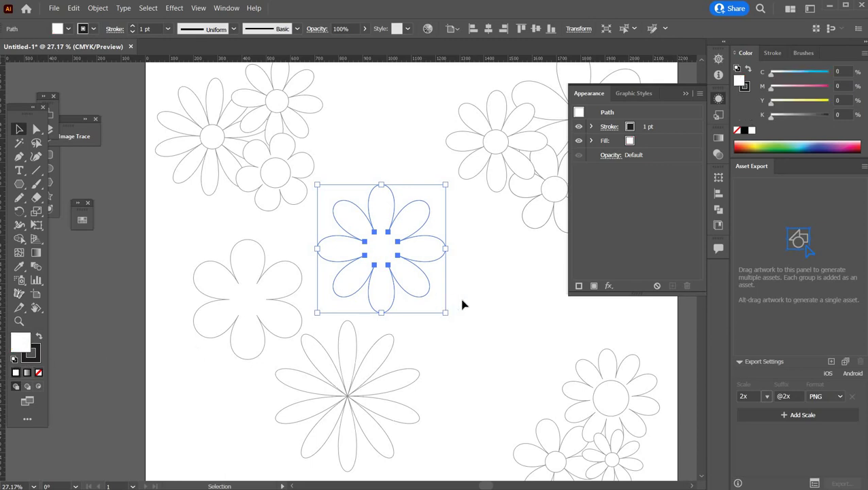
{"action": "left_click", "coordinate": [377, 272]}
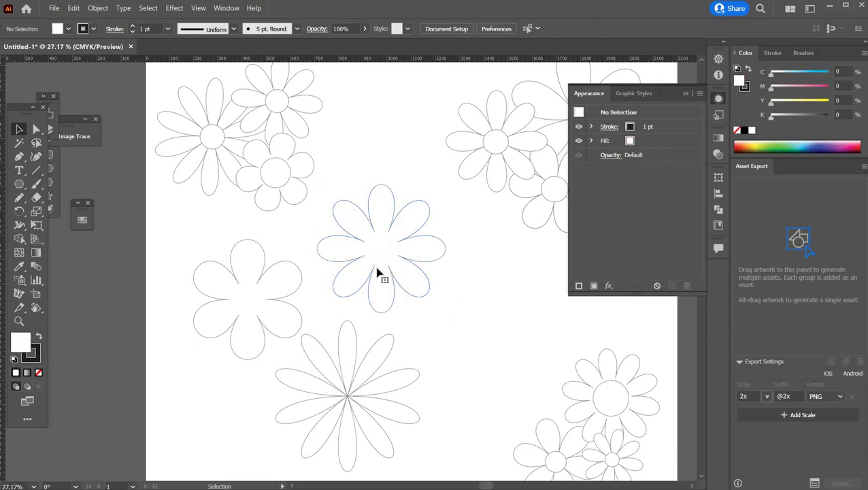
{"action": "left_click", "coordinate": [420, 271]}
{"action": "left_click", "coordinate": [481, 275]}
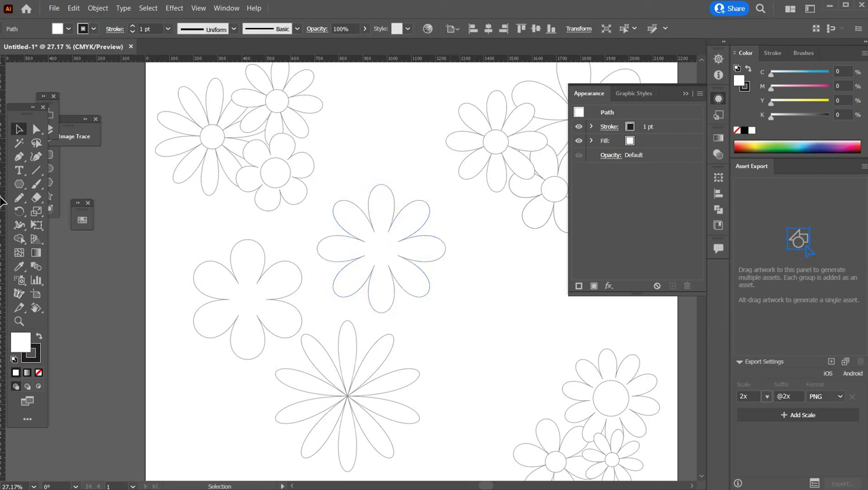
Draw a small circle at the middle flower's centre with the Ellipse tool
{"action": "left_click", "coordinate": [20, 184]}
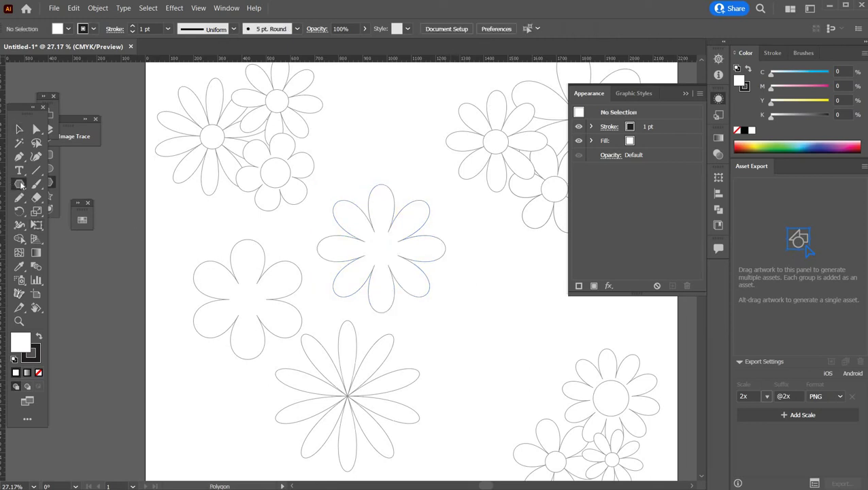
{"action": "left_click_drag", "start_coordinate": [22, 184], "coordinate": [75, 208]}
{"action": "left_click_drag", "start_coordinate": [378, 242], "coordinate": [367, 229]}
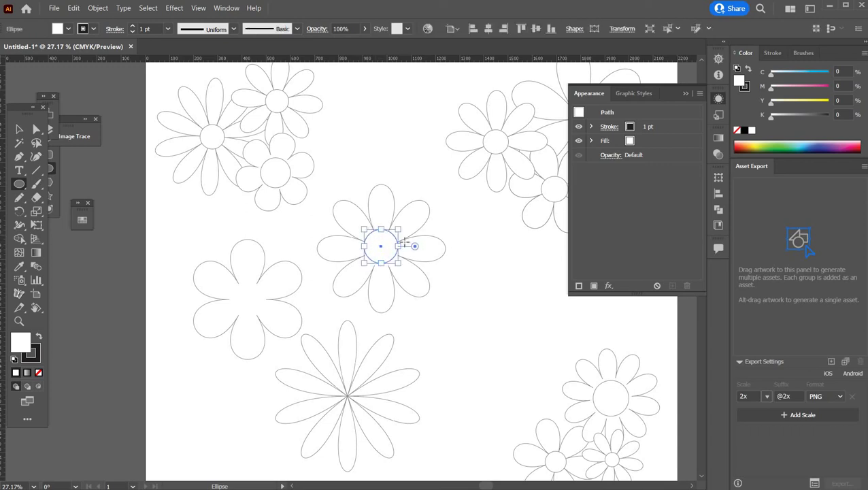
Center the circle on the petals horizontally and vertically, then select the combined flower
{"action": "left_click", "coordinate": [23, 132]}
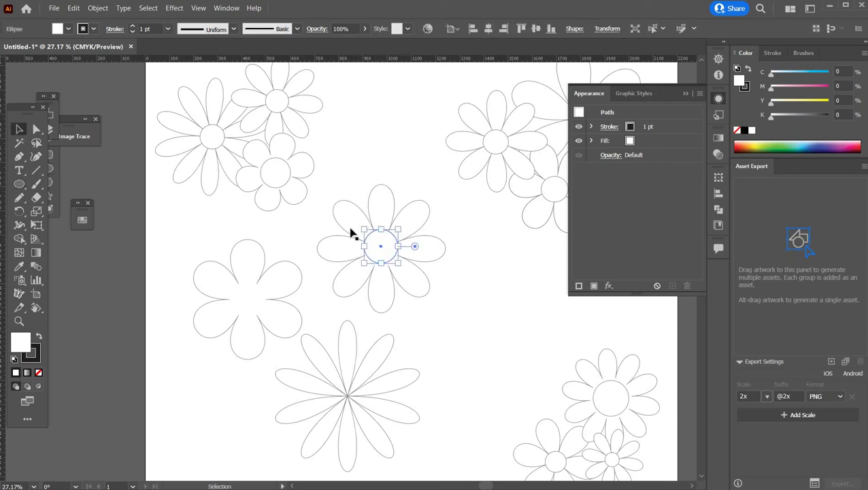
{"action": "left_click", "coordinate": [391, 260], "text": "shift"}
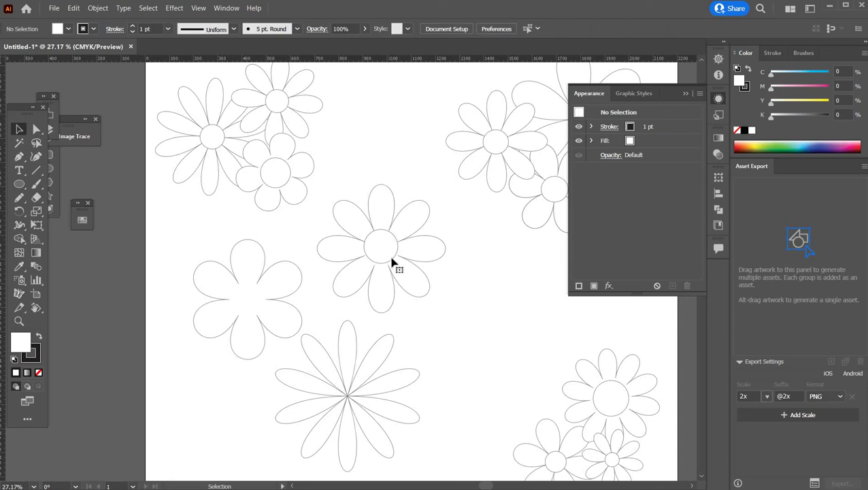
{"action": "left_click", "coordinate": [419, 295], "text": "shift"}
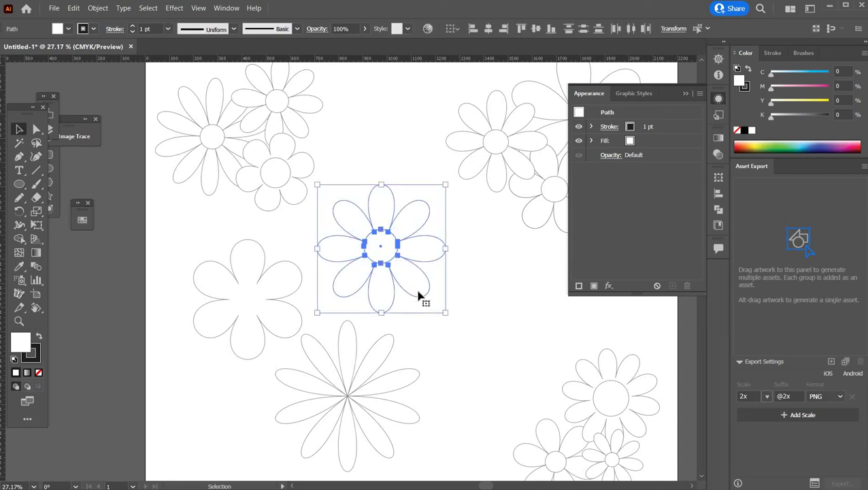
{"action": "left_click", "coordinate": [457, 29]}
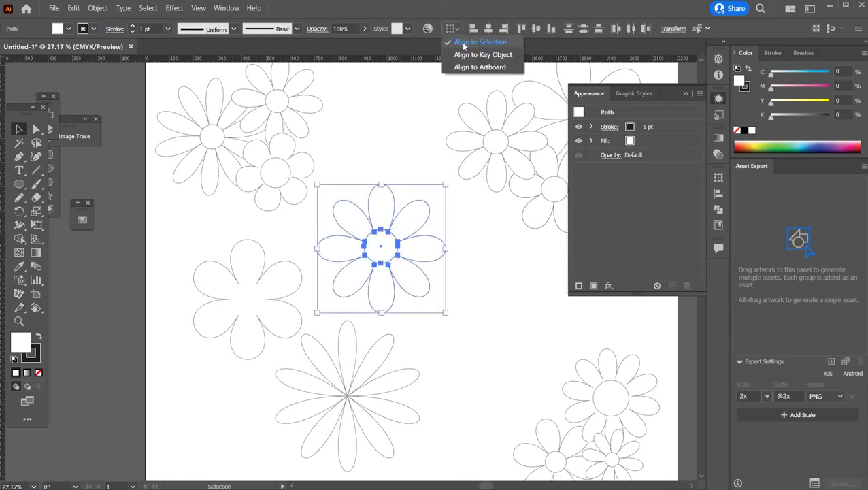
{"action": "left_click", "coordinate": [463, 42]}
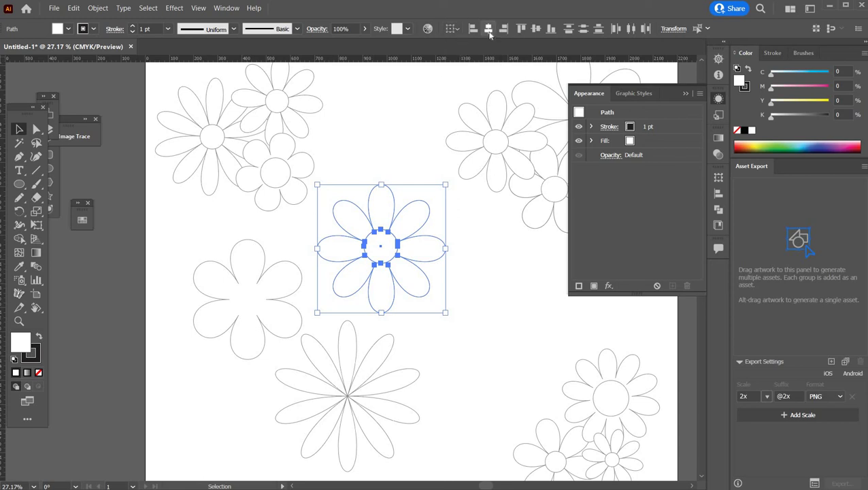
{"action": "left_click", "coordinate": [488, 31]}
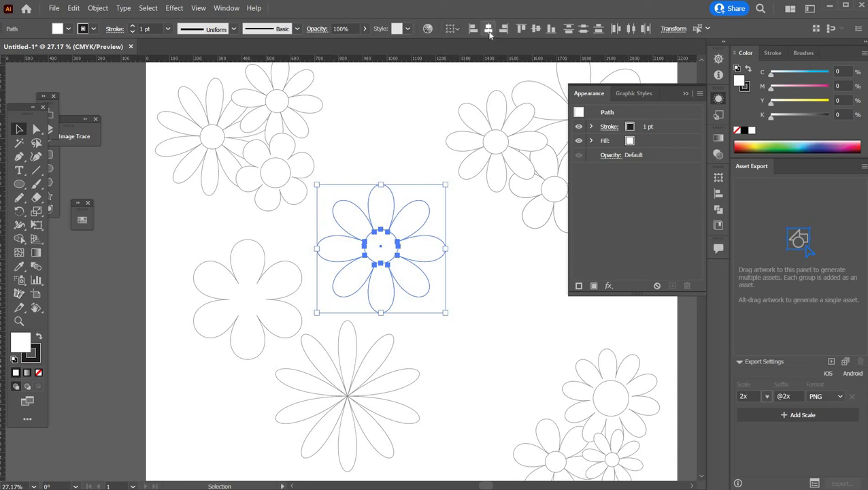
{"action": "left_click", "coordinate": [535, 29]}
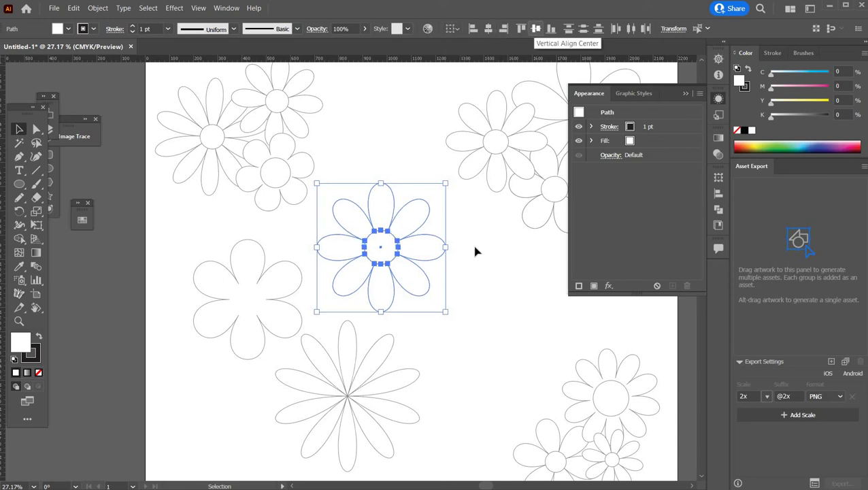
{"action": "left_click", "coordinate": [469, 291]}
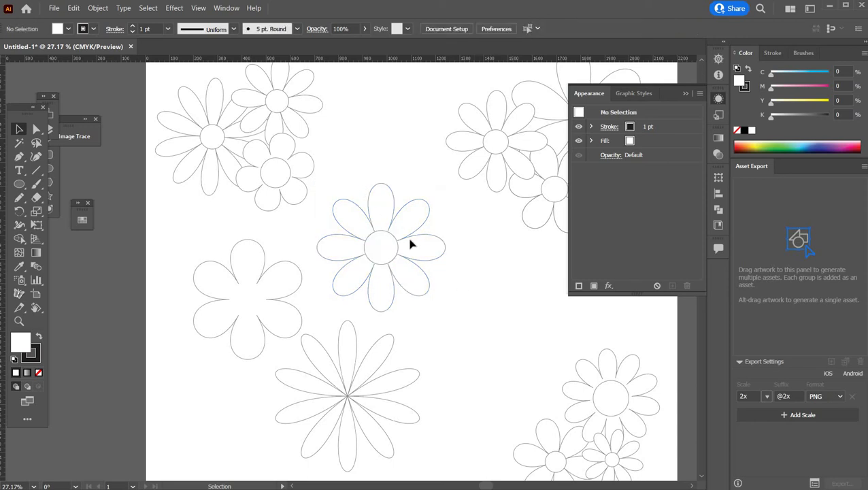
{"action": "left_click", "coordinate": [417, 259]}
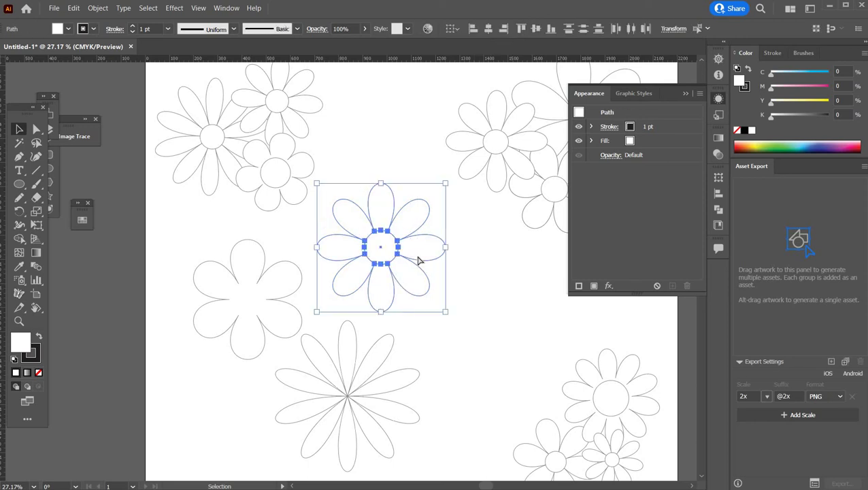
{"action": "left_click", "coordinate": [418, 260]}
Draw a circle at the centre of the bottom thin-petalled flower
{"action": "left_click", "coordinate": [414, 354]}
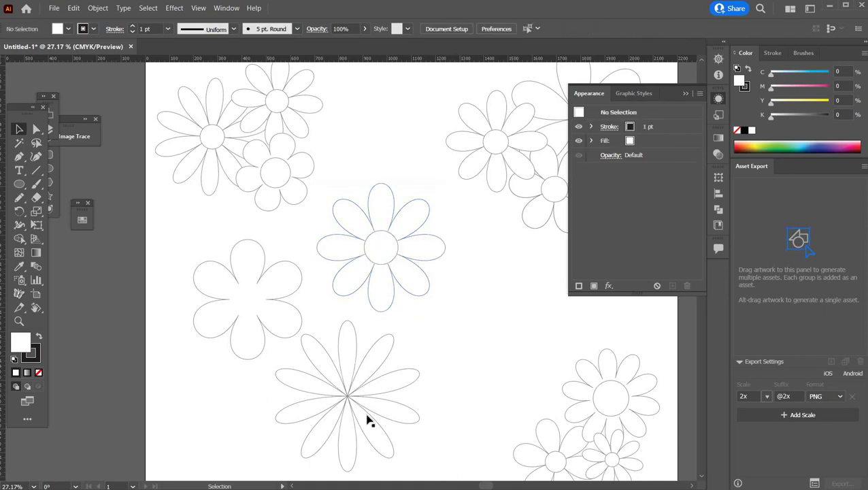
{"action": "left_click", "coordinate": [366, 417]}
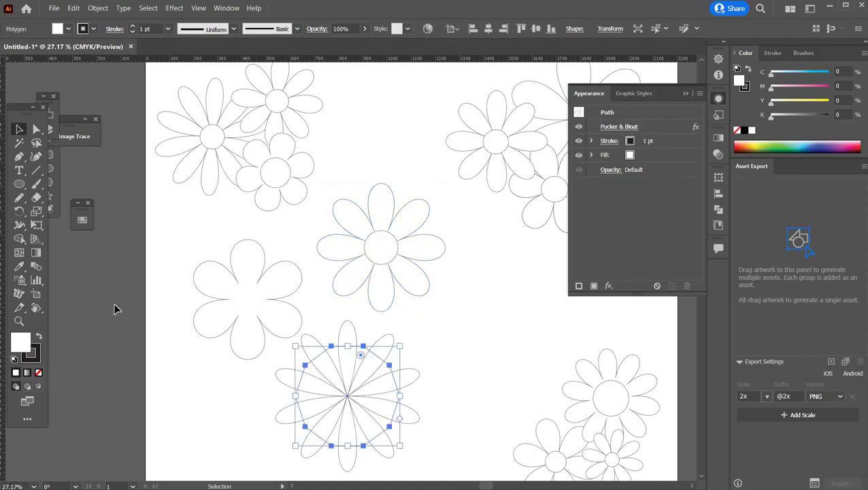
{"action": "left_click", "coordinate": [19, 184]}
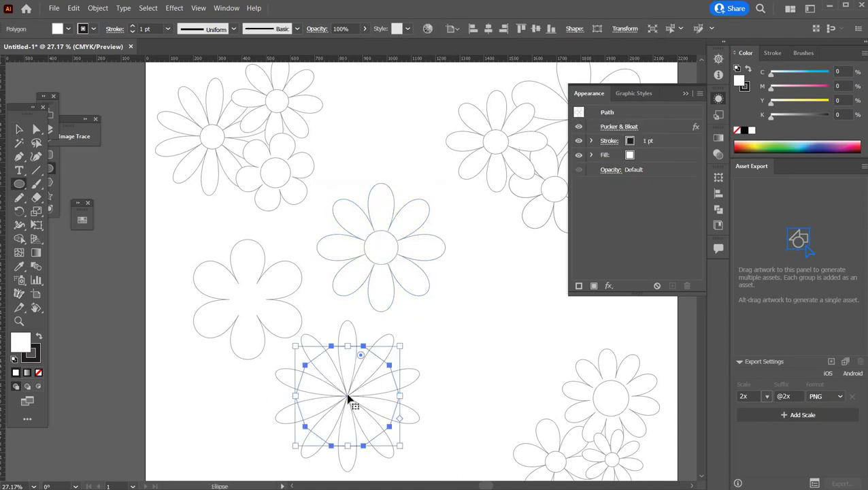
{"action": "left_click", "coordinate": [457, 368]}
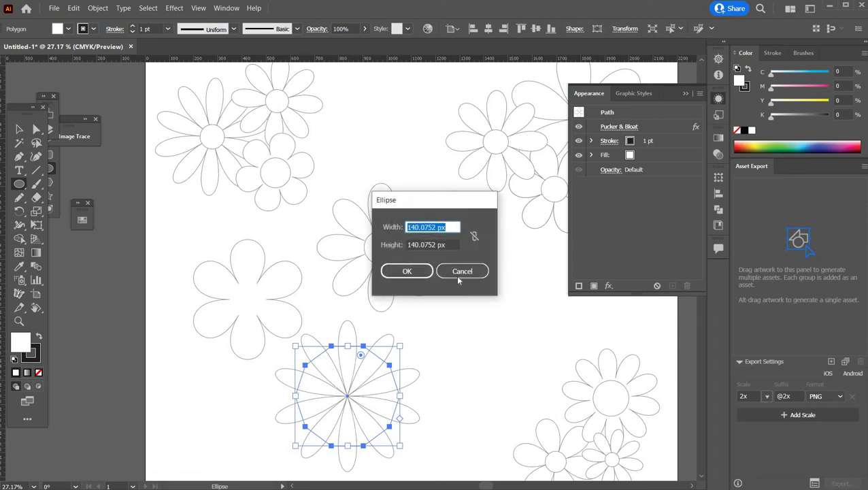
{"action": "left_click", "coordinate": [457, 272]}
{"action": "key", "text": "v"}
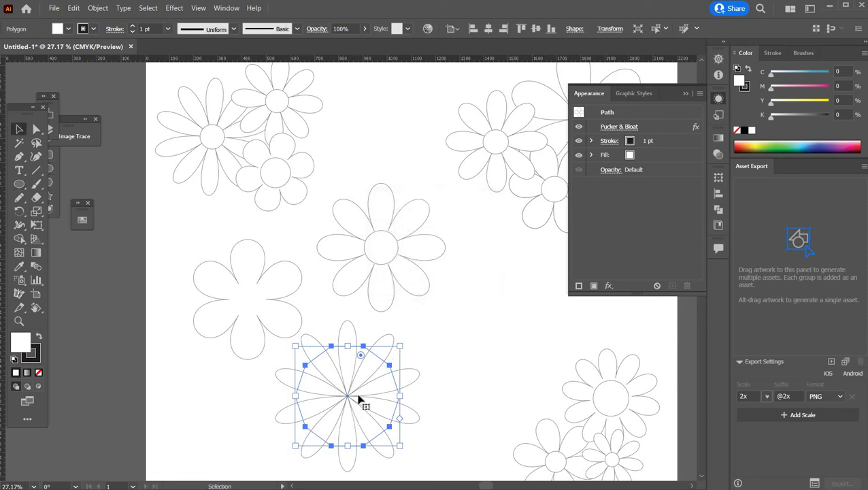
{"action": "key", "text": "ctrl+shift+a"}
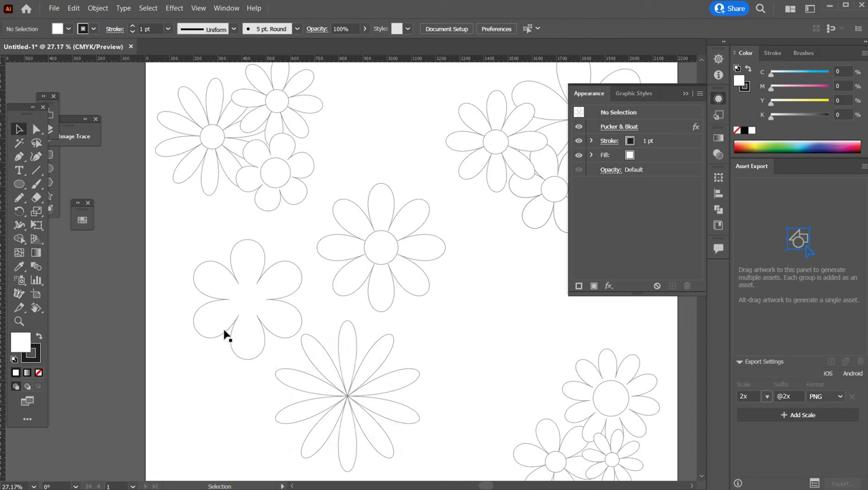
{"action": "key", "text": "l"}
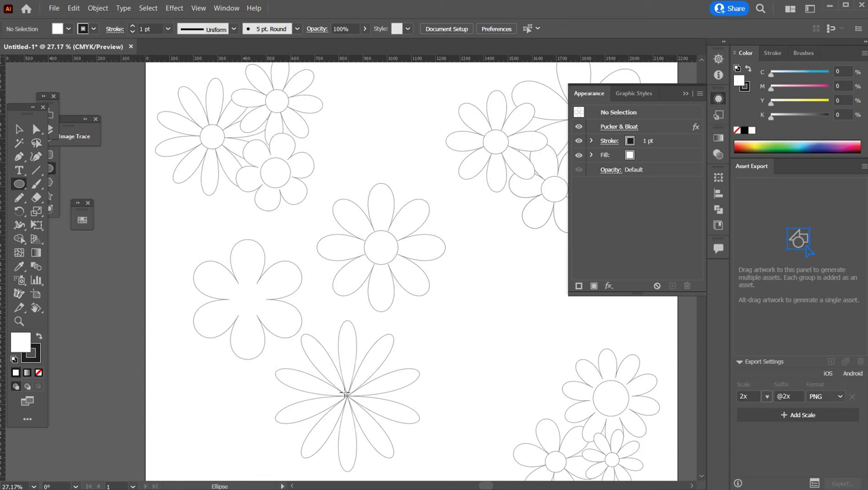
{"action": "mouse_move", "coordinate": [346, 393]}
{"action": "left_mouse_down"}
{"action": "mouse_move", "coordinate": [334, 381]}
{"action": "mouse_move", "coordinate": [384, 326]}
{"action": "left_mouse_up"}
Remove the inherited Pucker & Bloat effect from the new circle and zoom back out
{"action": "key", "text": "ctrl+space"}
{"action": "scroll", "coordinate": [383, 326], "scroll_direction": "down", "scroll_amount": 3}
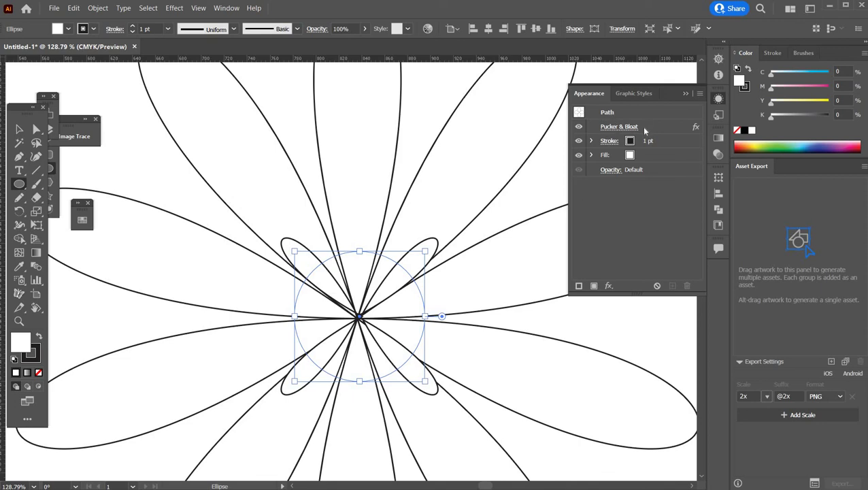
{"action": "left_click", "coordinate": [646, 128]}
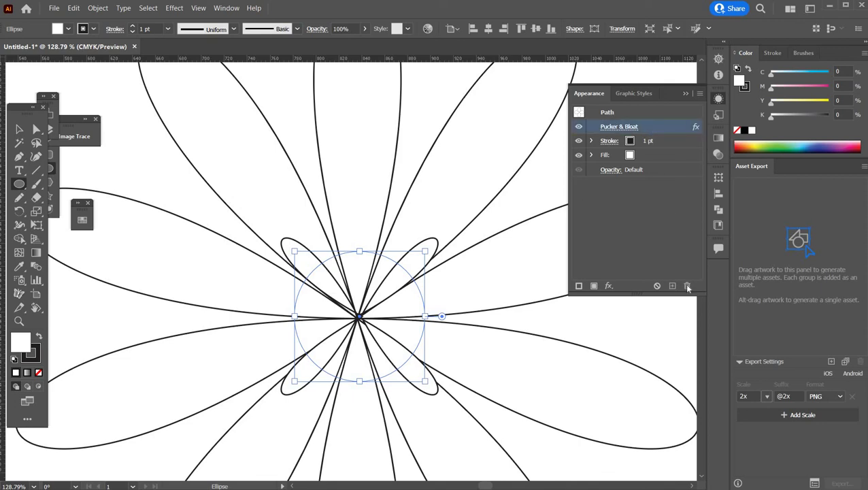
{"action": "left_click", "coordinate": [687, 286]}
{"action": "left_click", "coordinate": [286, 294], "text": "ctrl+alt"}
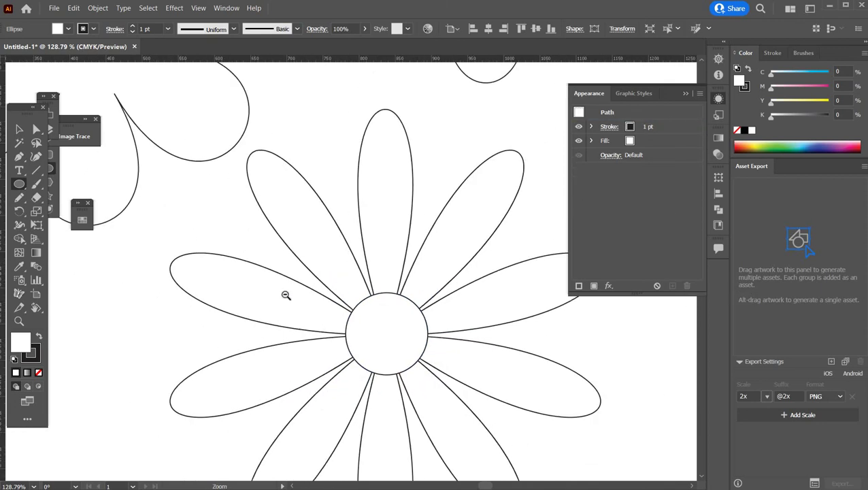
{"action": "key", "text": "ctrl+0"}
{"action": "left_click", "coordinate": [19, 129]}
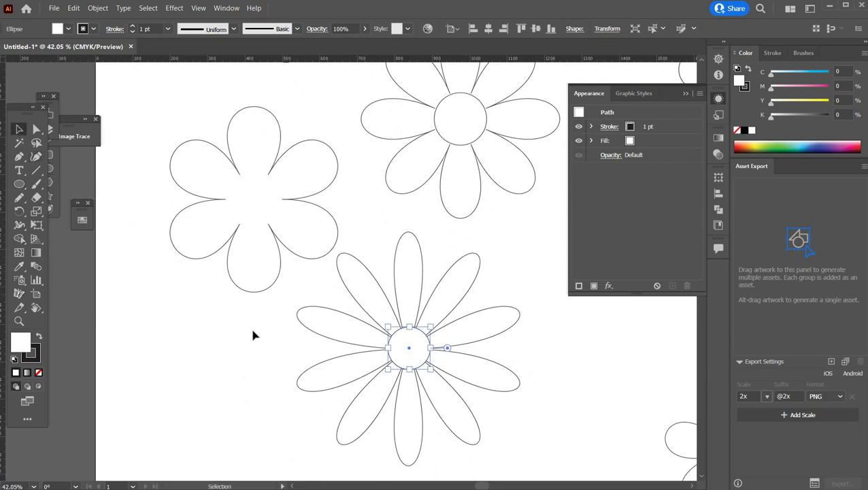
Move the thin-petalled flower and its circle up and to the right
{"action": "mouse_move", "coordinate": [278, 303]}
{"action": "left_mouse_down"}
{"action": "mouse_move", "coordinate": [434, 378]}
{"action": "mouse_move", "coordinate": [419, 263]}
{"action": "mouse_move", "coordinate": [431, 215]}
{"action": "left_mouse_up"}
{"action": "left_click_drag", "start_coordinate": [270, 162], "coordinate": [296, 297]}
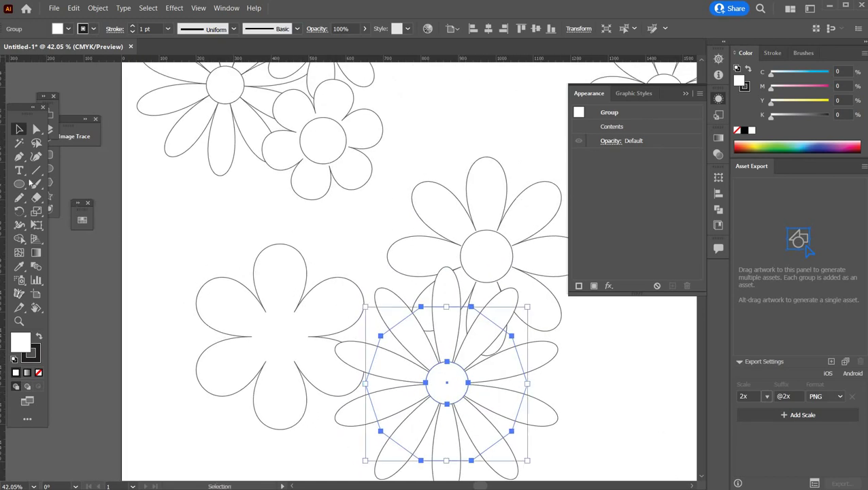
{"action": "key", "text": "ctrl+shift+a"}
Add a centred circle to the six-petal flower, group them, and shift the group up-right
{"action": "key", "text": "l"}
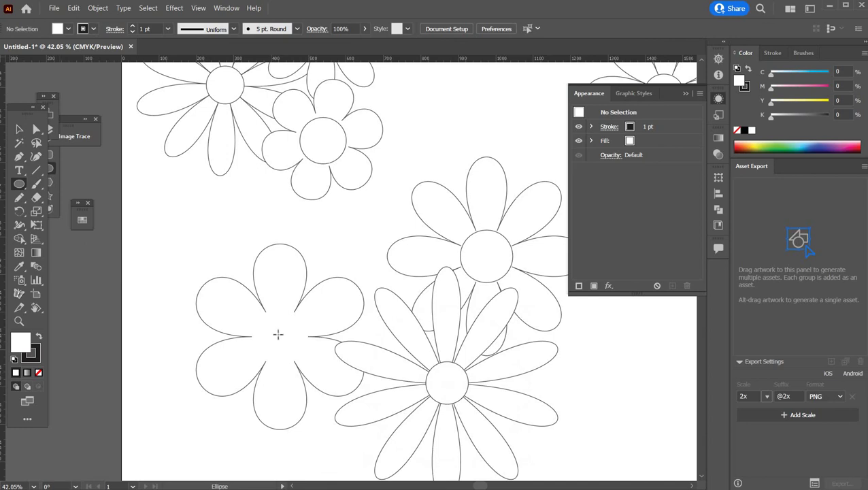
{"action": "left_click_drag", "start_coordinate": [278, 334], "coordinate": [248, 304]}
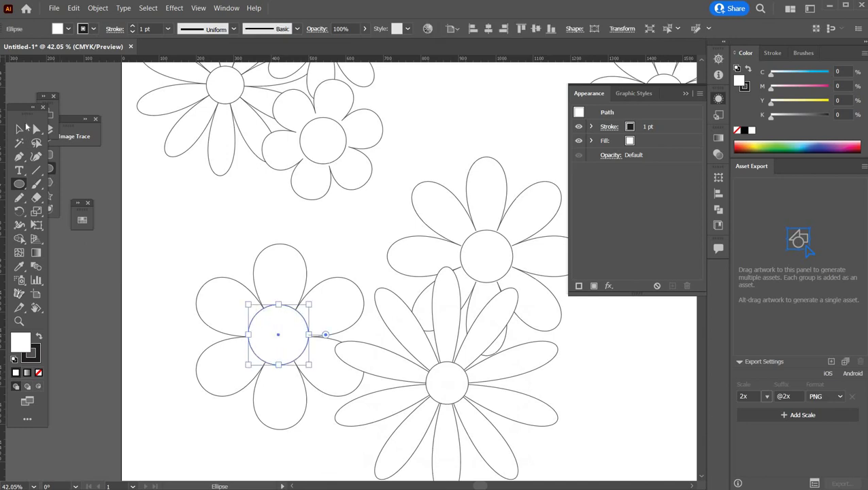
{"action": "left_click", "coordinate": [19, 128]}
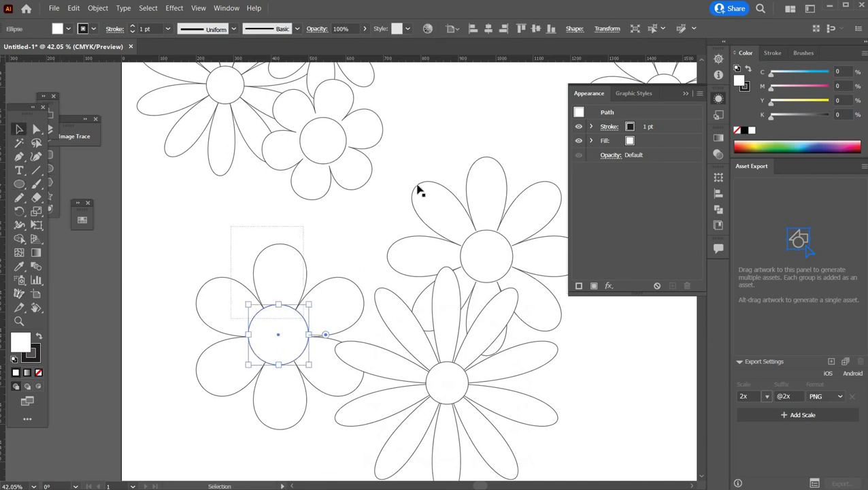
{"action": "key", "text": "ctrl+a"}
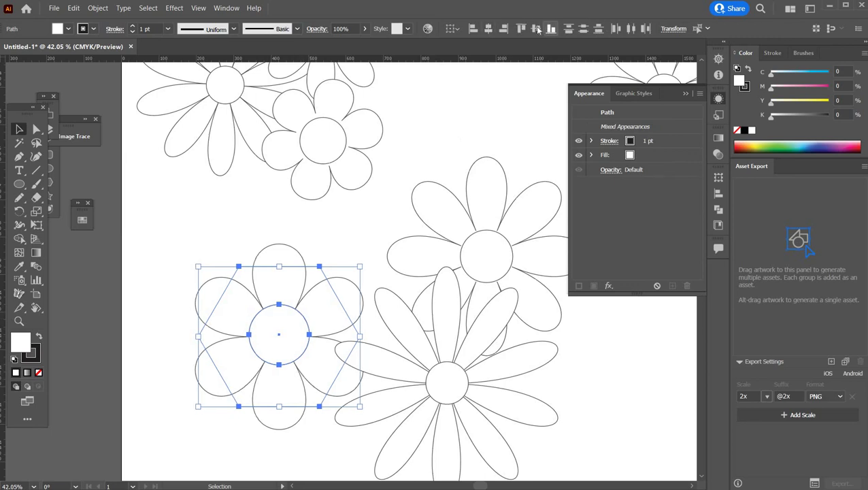
{"action": "left_click", "coordinate": [535, 28]}
{"action": "key", "text": "ctrl+g"}
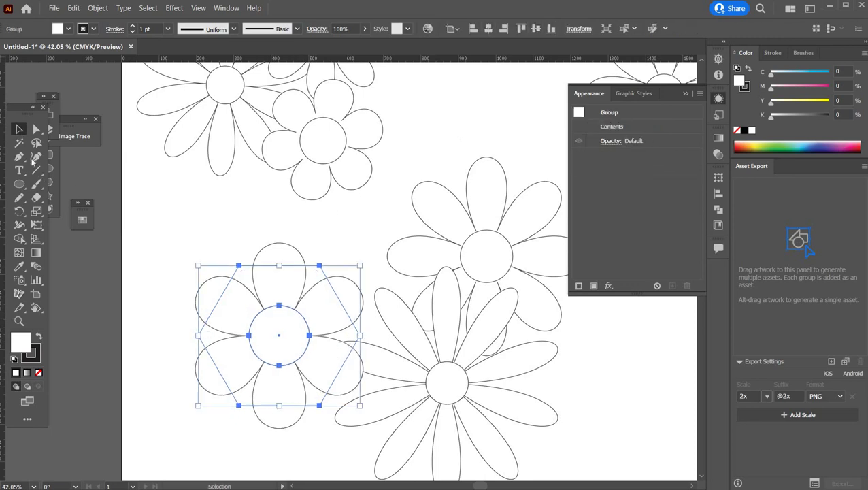
{"action": "left_click_drag", "start_coordinate": [295, 328], "coordinate": [329, 301]}
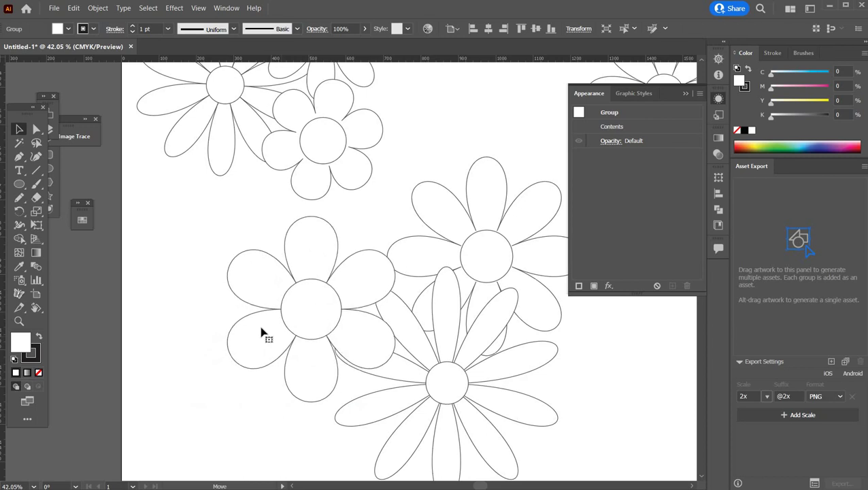
Drag the three-flower cluster into the lower-left area of the artboard
{"action": "left_click", "coordinate": [494, 398]}
{"action": "scroll", "coordinate": [439, 364], "scroll_direction": "down", "scroll_amount": 5}
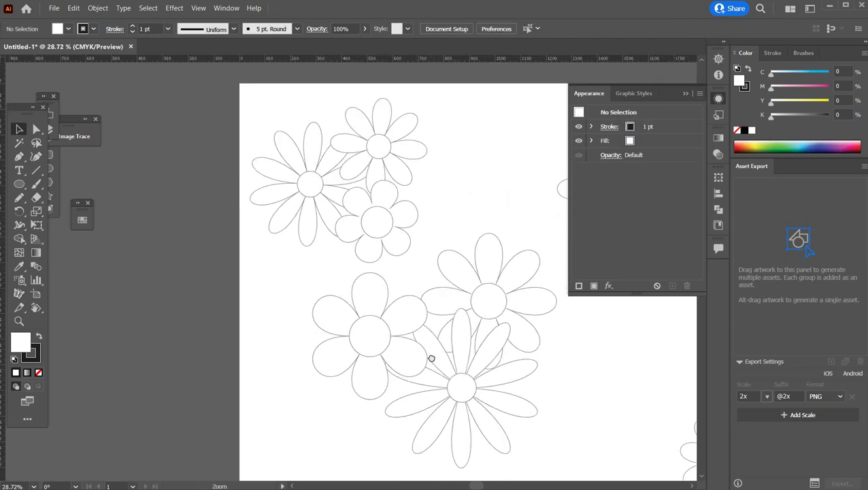
{"action": "scroll", "coordinate": [310, 290], "scroll_direction": "up", "scroll_amount": 2}
{"action": "scroll", "coordinate": [360, 323], "scroll_direction": "down", "scroll_amount": 2}
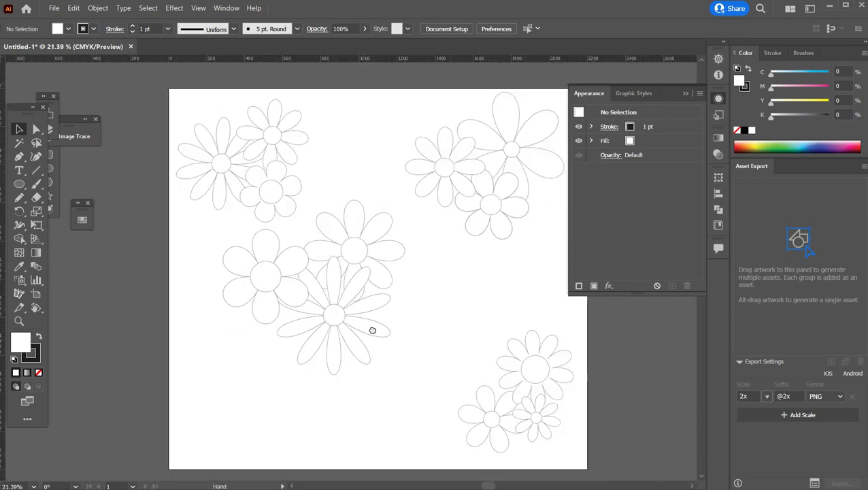
{"action": "left_click", "coordinate": [304, 326]}
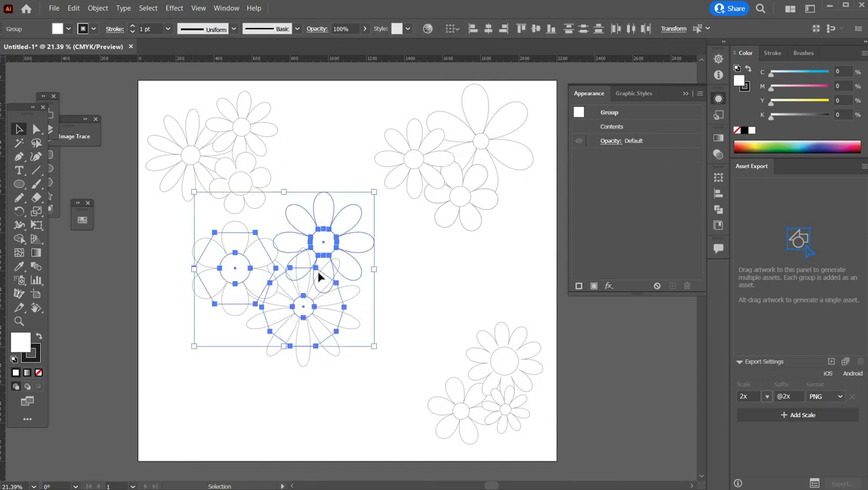
{"action": "left_click_drag", "start_coordinate": [306, 345], "coordinate": [389, 334]}
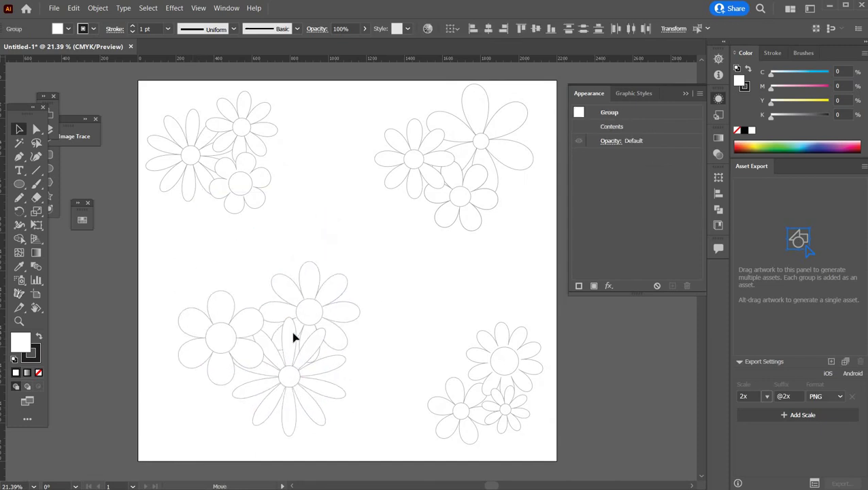
{"action": "left_click", "coordinate": [389, 335]}
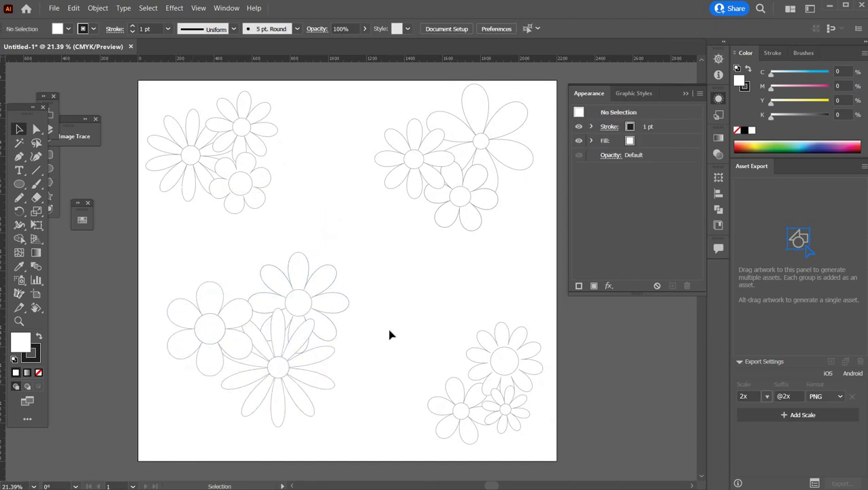